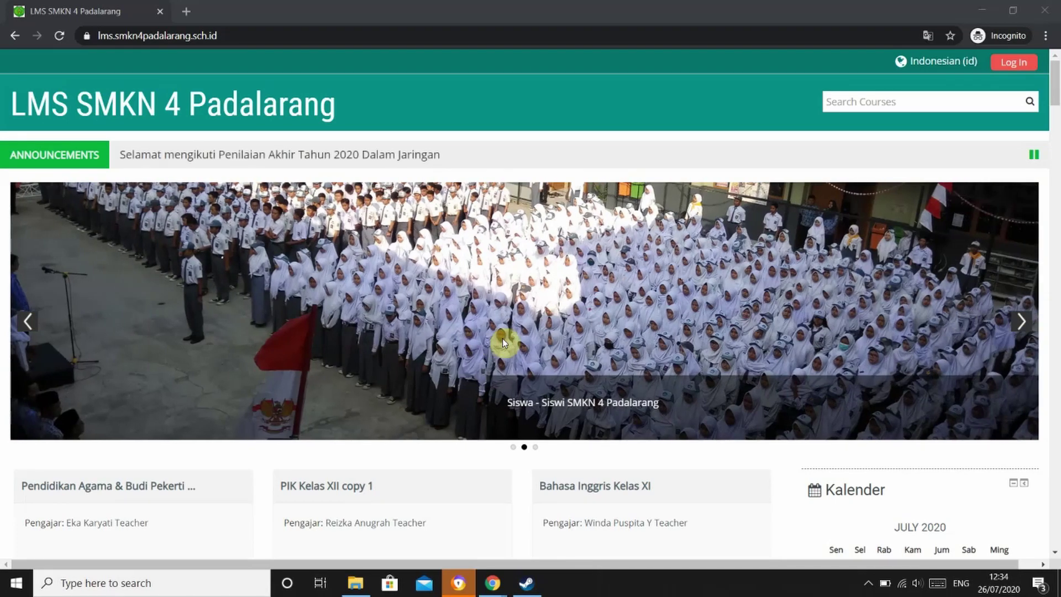
Log in to the SMKN 4 Padalarang LMS with the student's username and account password
click(269, 35)
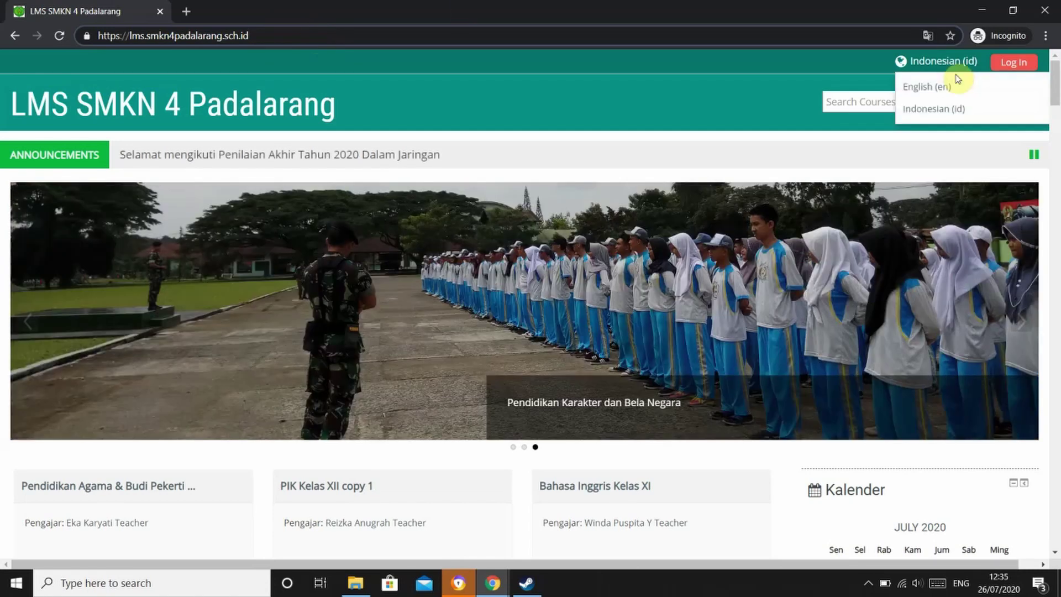
click(1012, 64)
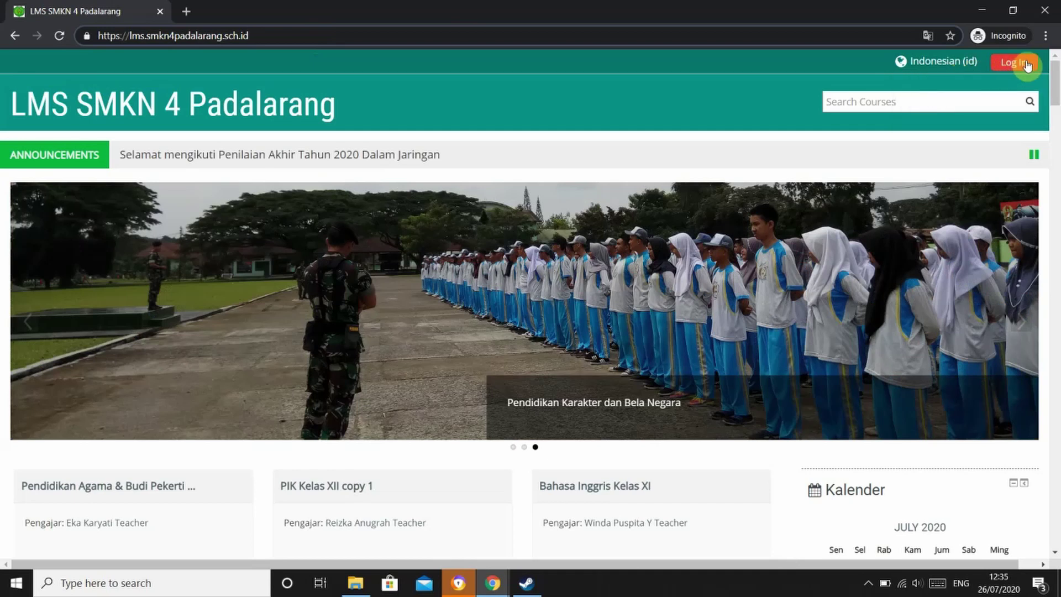
click(1027, 65)
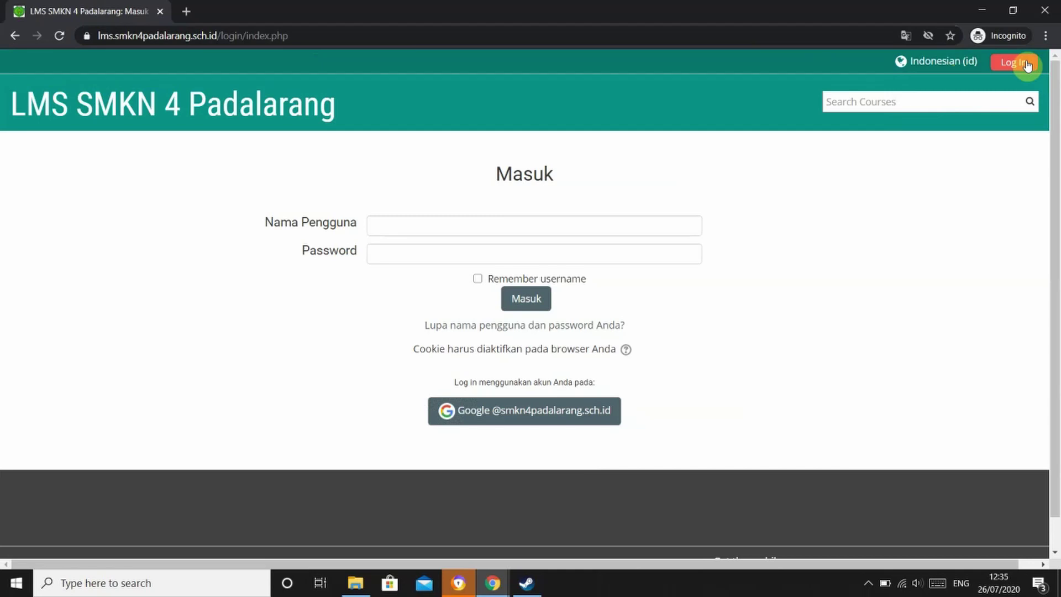
click(674, 221)
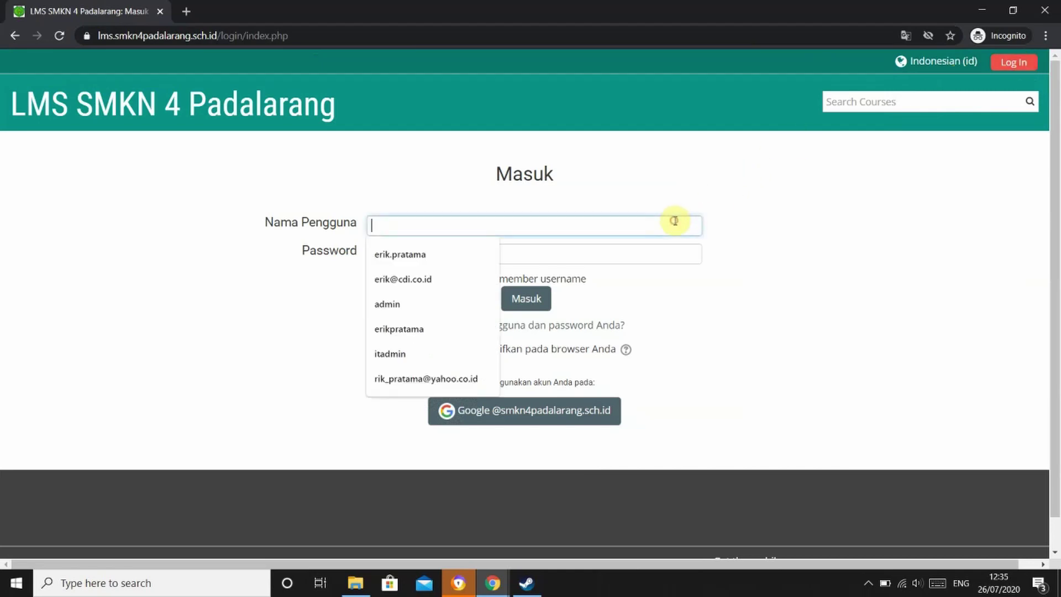
key(ctrl+v)
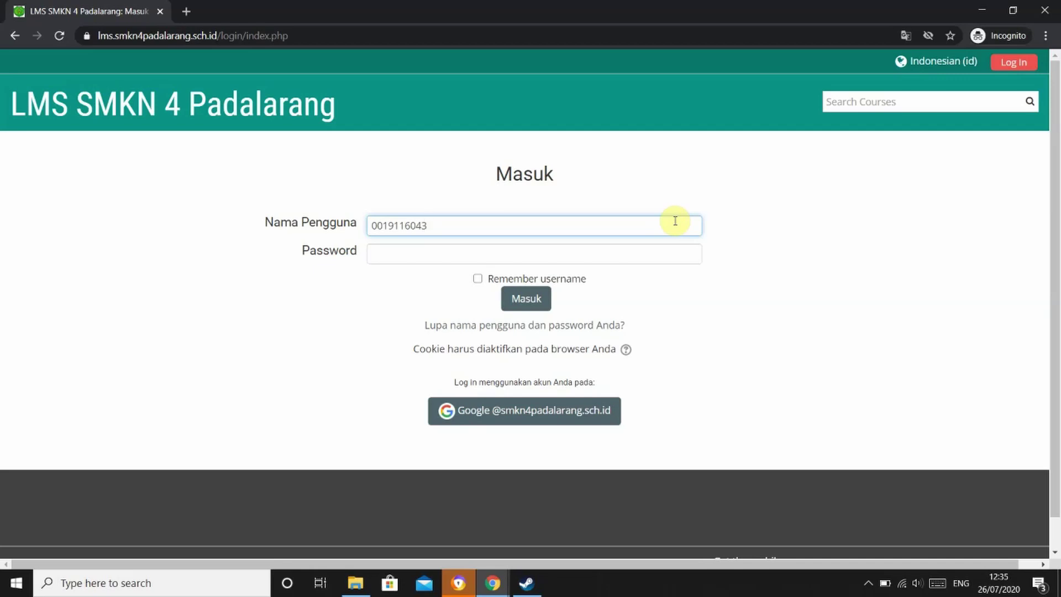
click(537, 259)
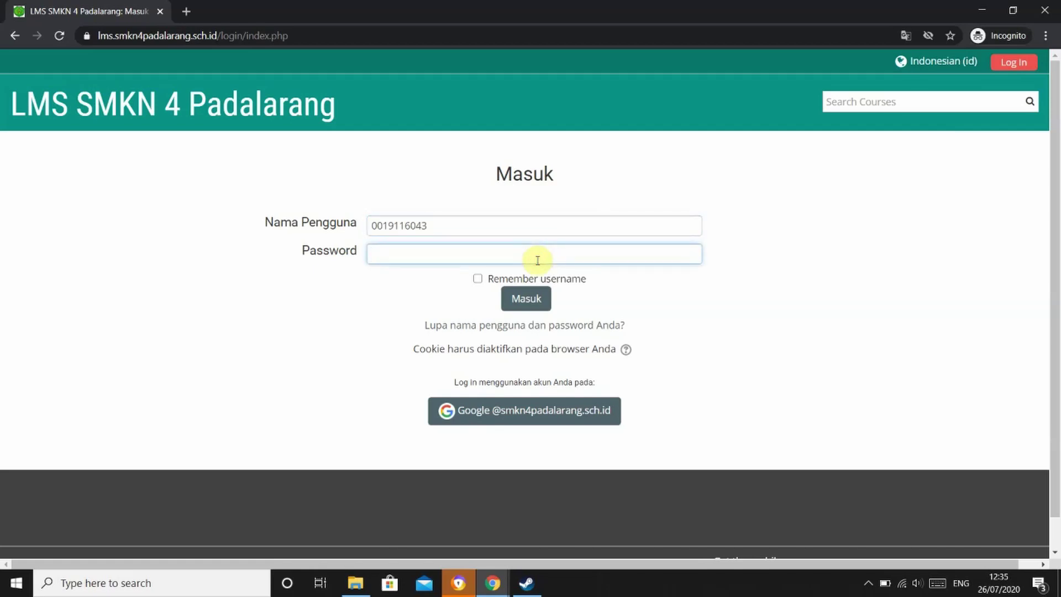
key(ctrl+v)
click(534, 301)
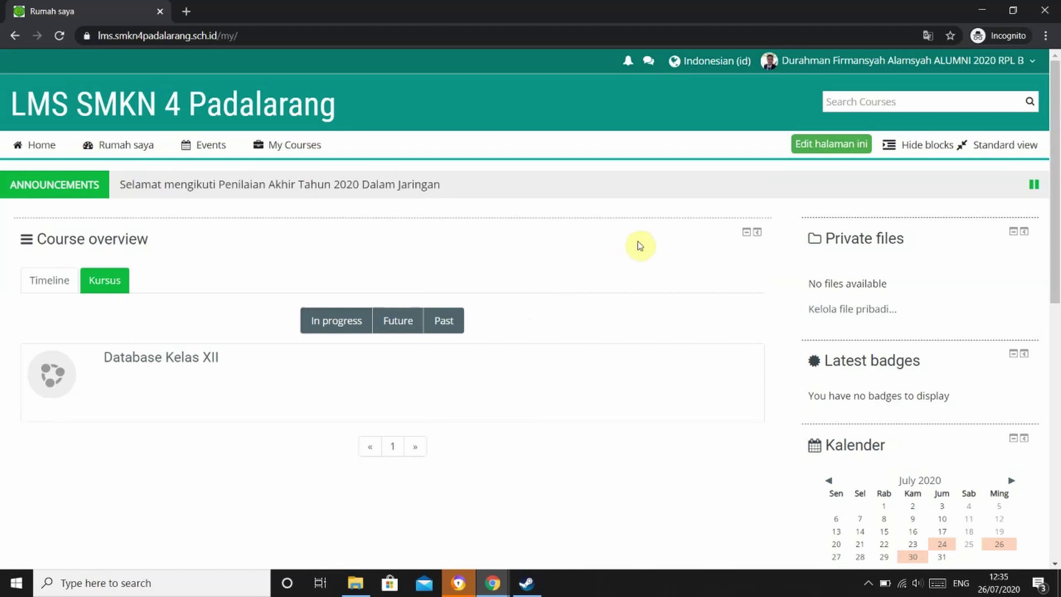
Open the password change form from the account preferences
click(789, 61)
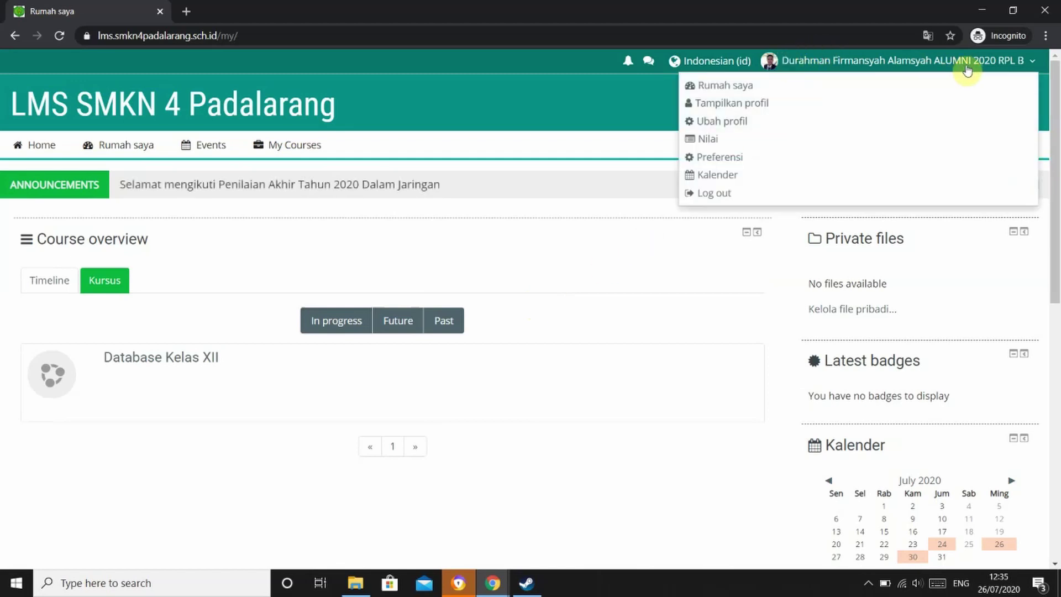
click(695, 70)
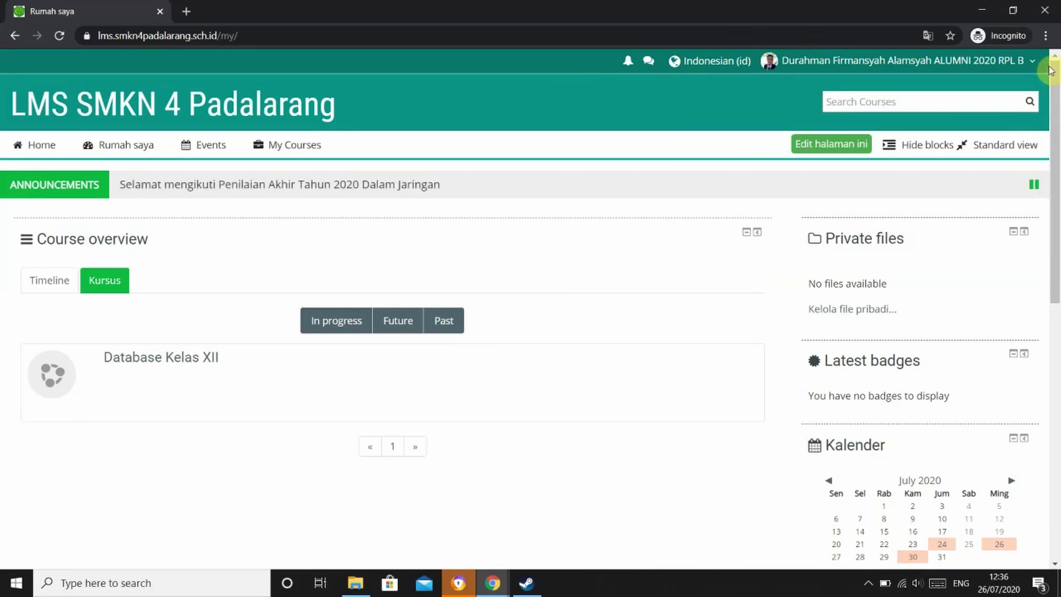
click(1026, 62)
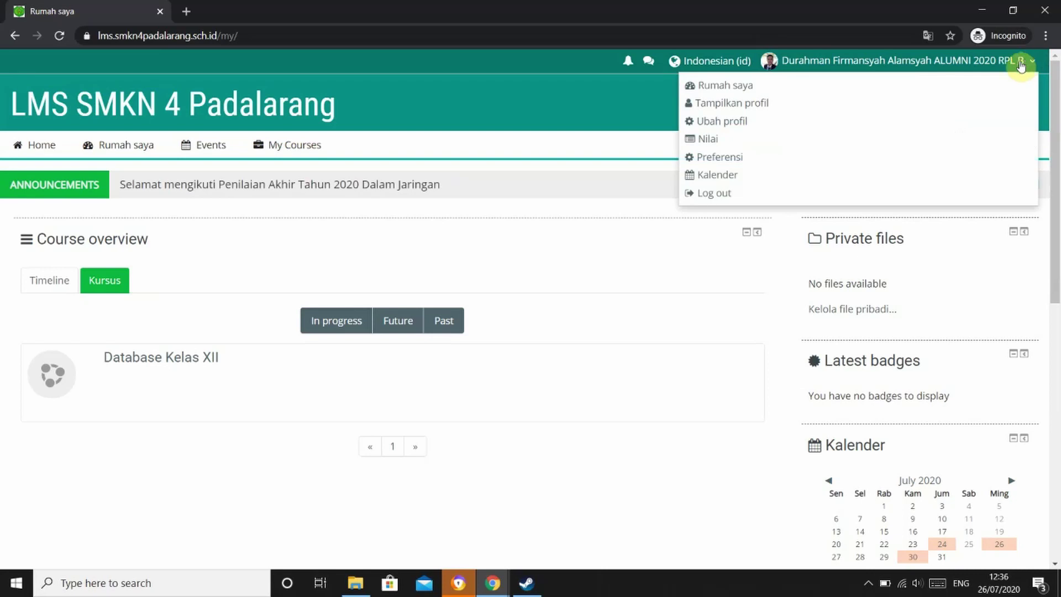
click(819, 164)
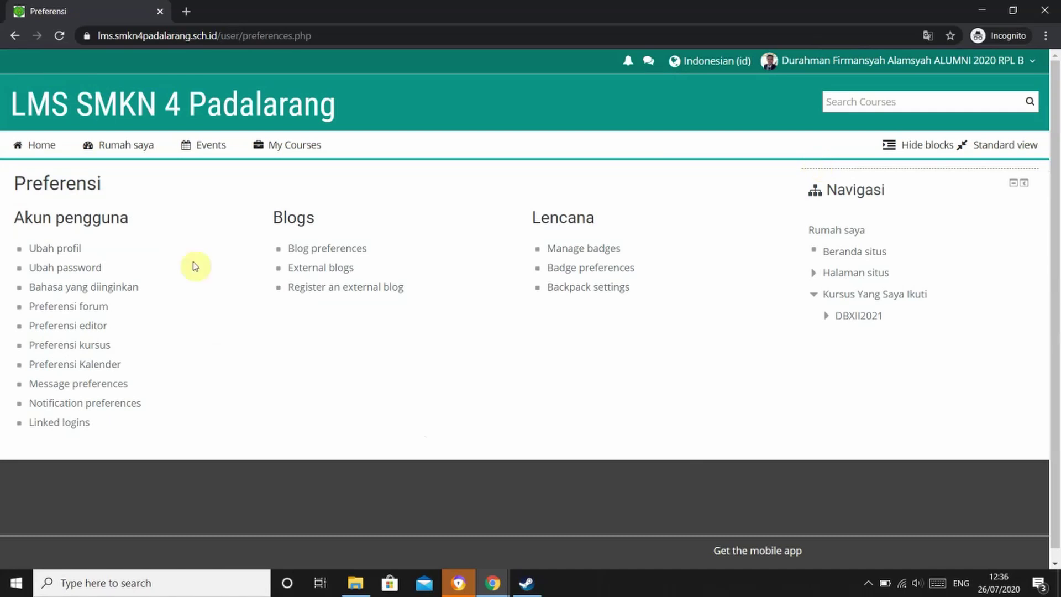
click(61, 268)
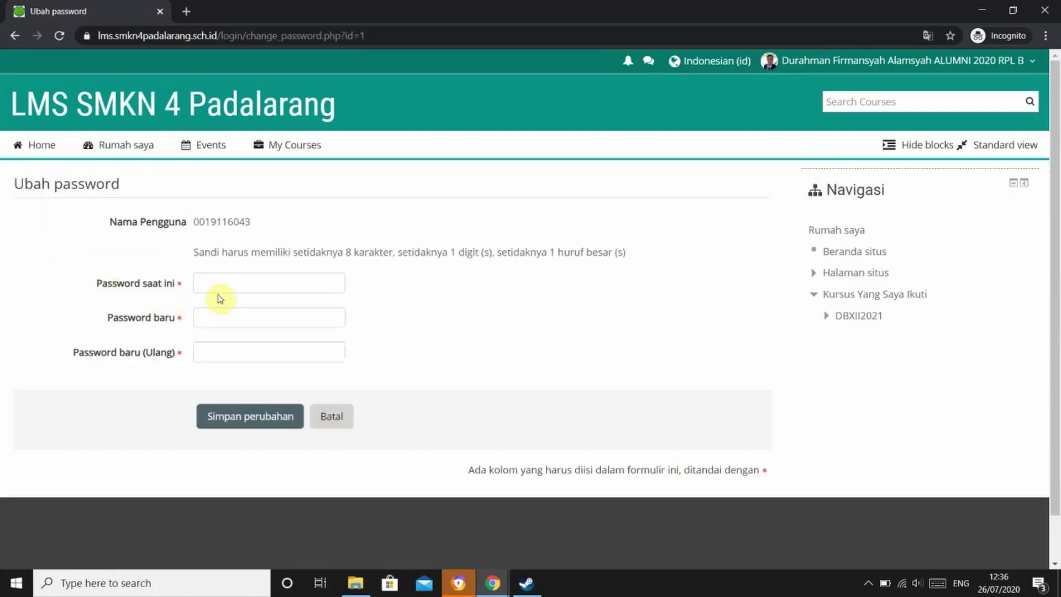
Enter the current password and the new password twice, save the change, and continue to the preferences page
click(238, 286)
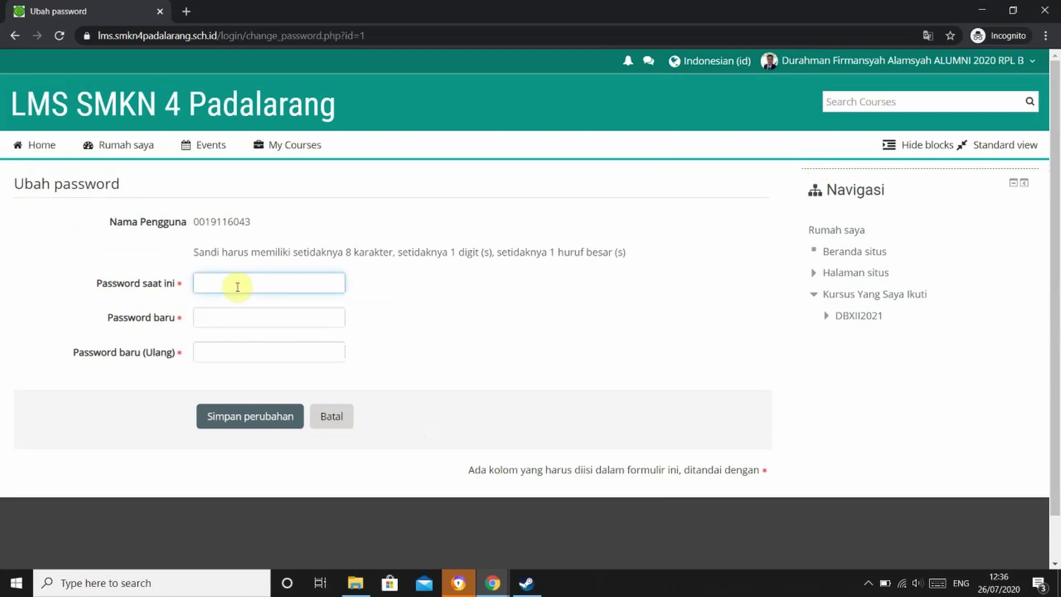
key(ctrl+v)
click(248, 315)
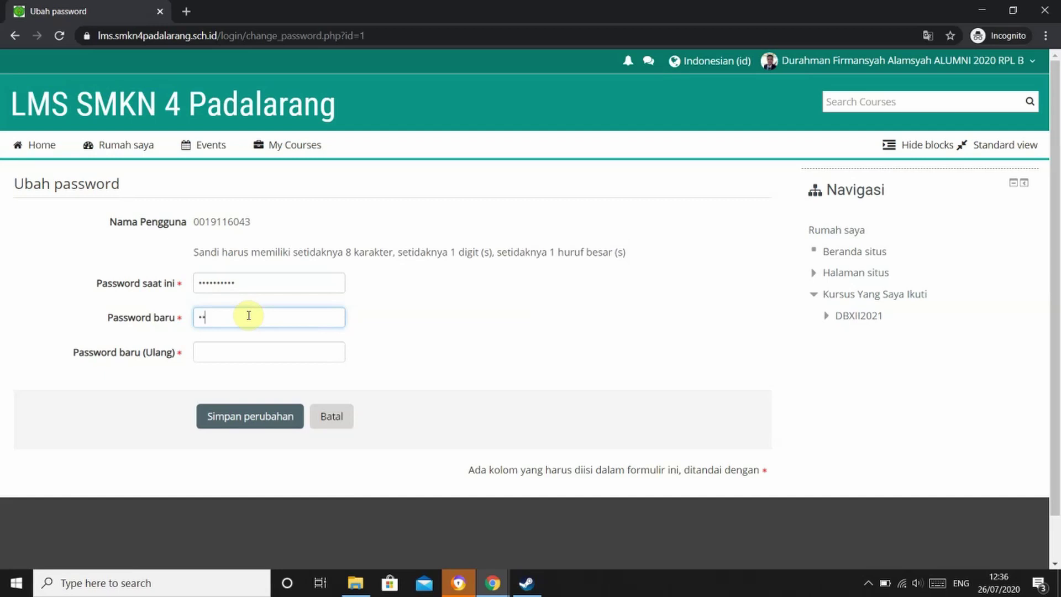
text(••••••••••••)
click(259, 351)
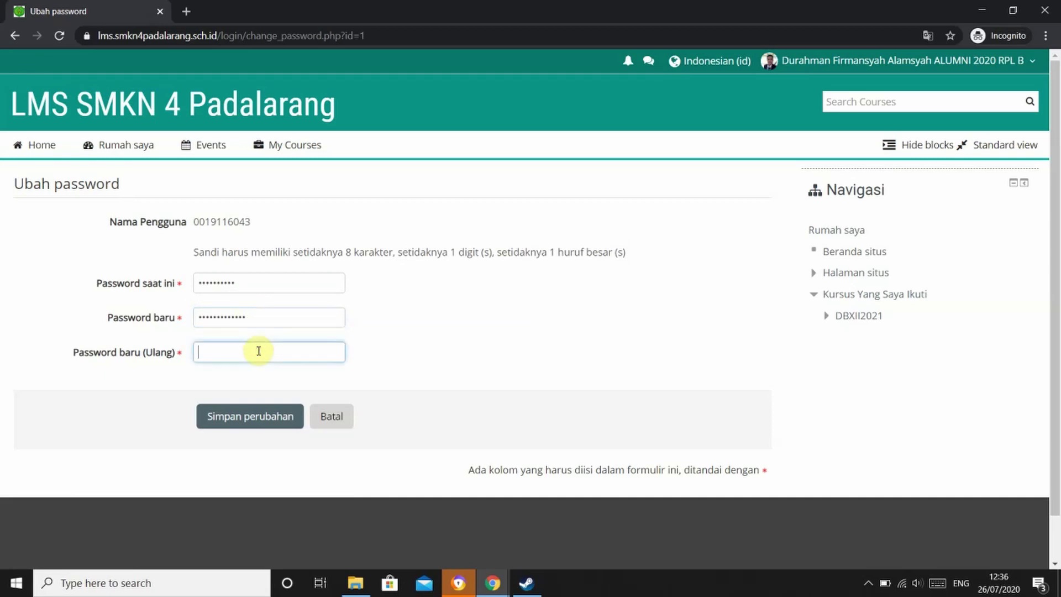
text(•••••••••••••)
click(269, 317)
click(256, 418)
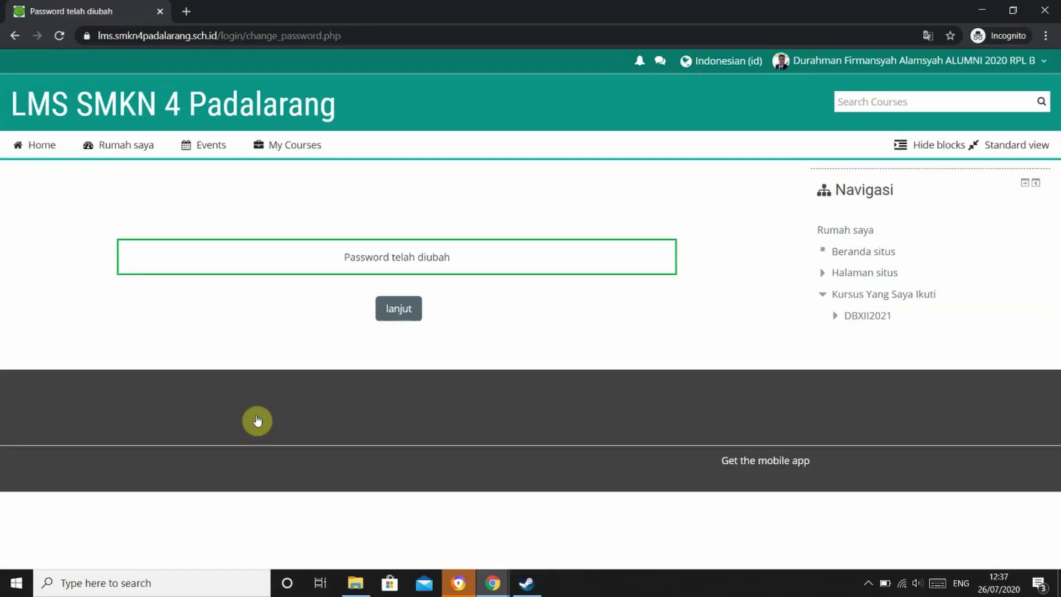
click(408, 316)
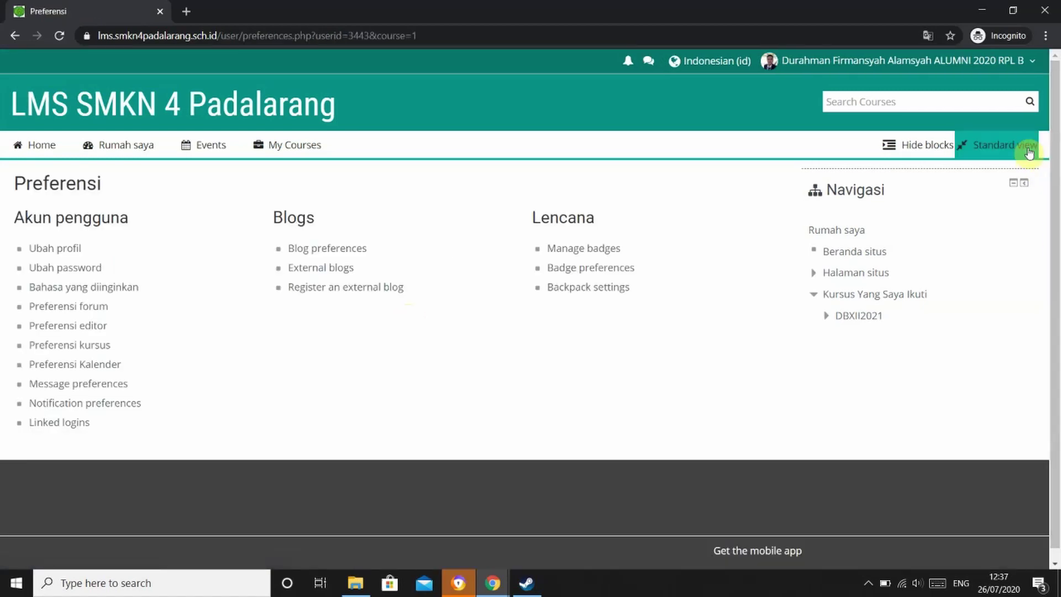
Log out of the account and log back in with the student's username and the new password
click(1021, 63)
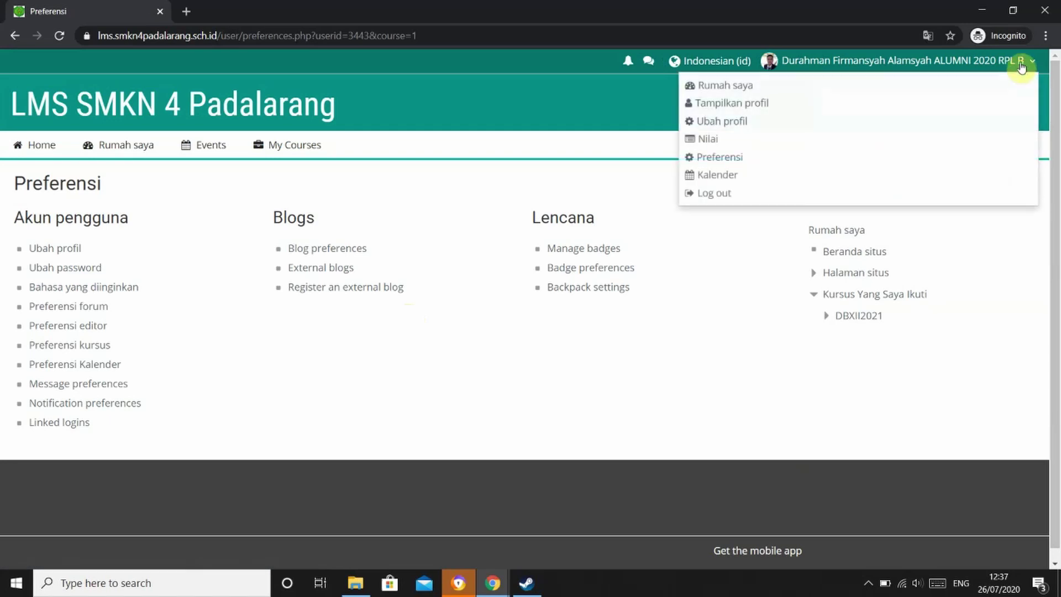
click(762, 195)
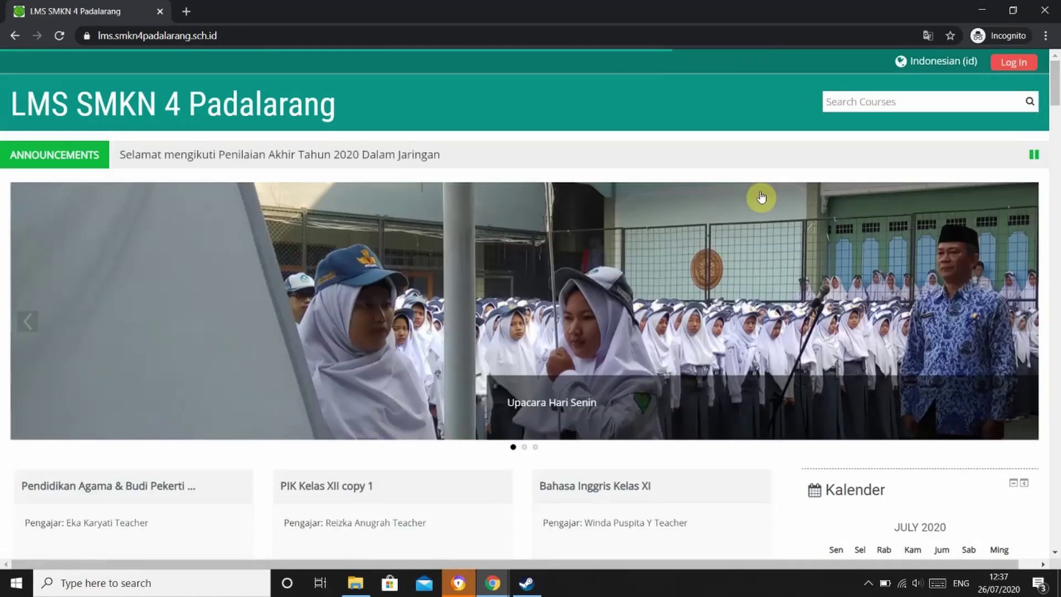
click(1020, 64)
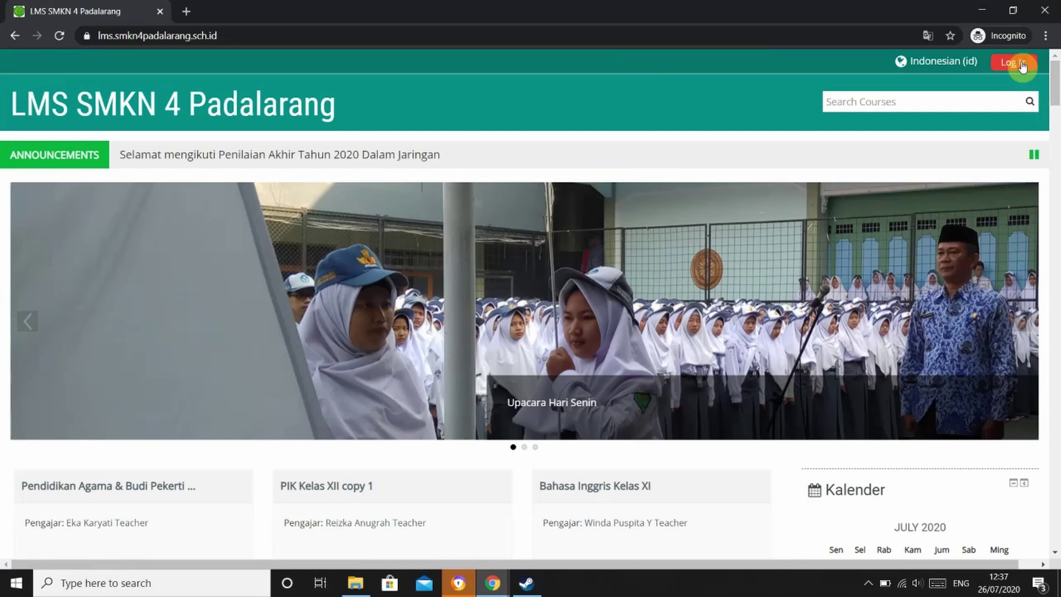
click(617, 219)
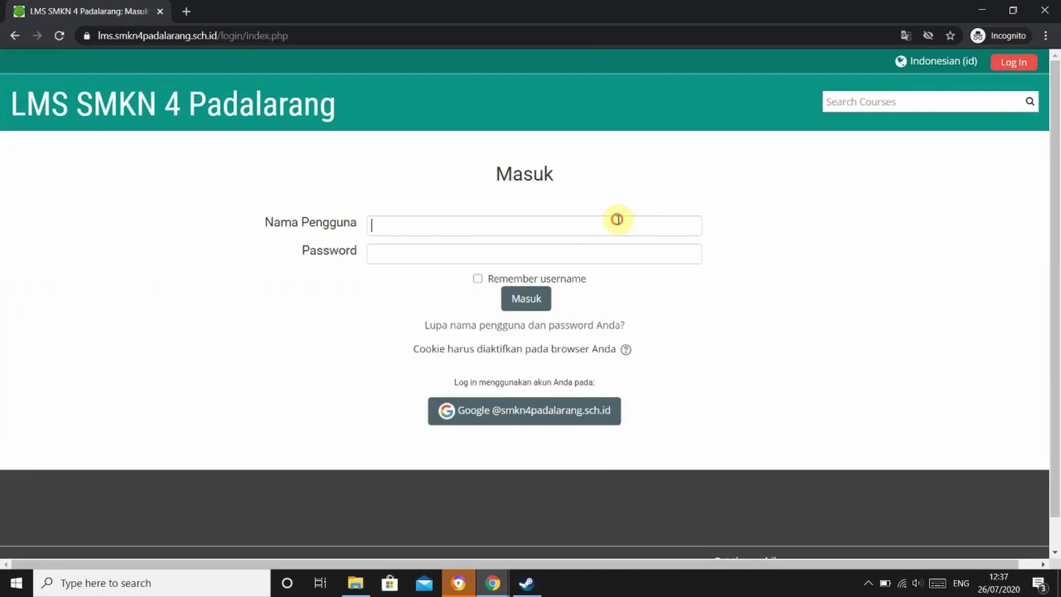
key(ctrl+v)
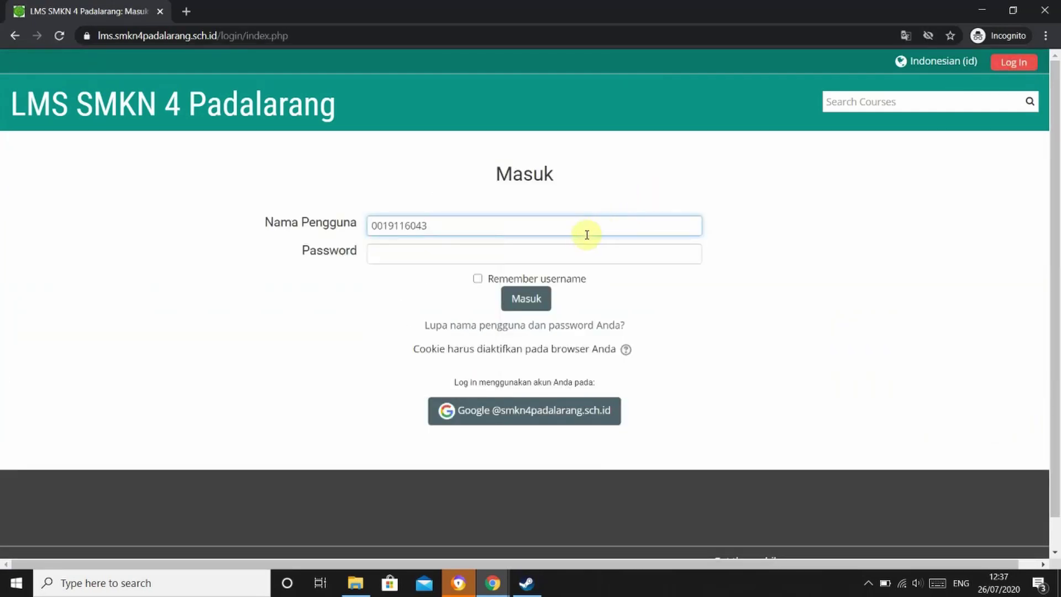
click(574, 248)
text(***)
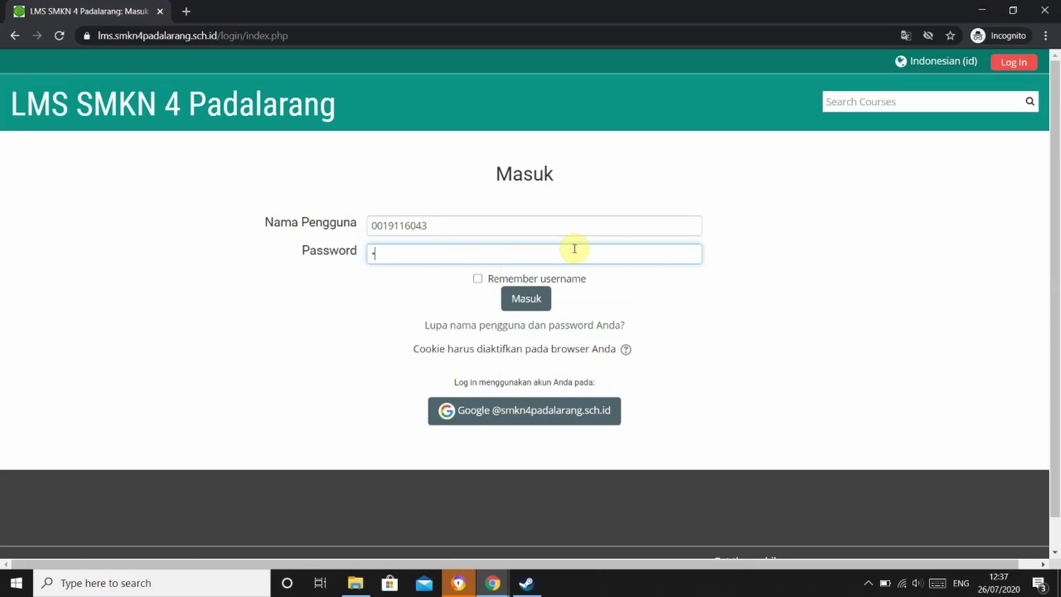
text(•••••••••)
click(534, 301)
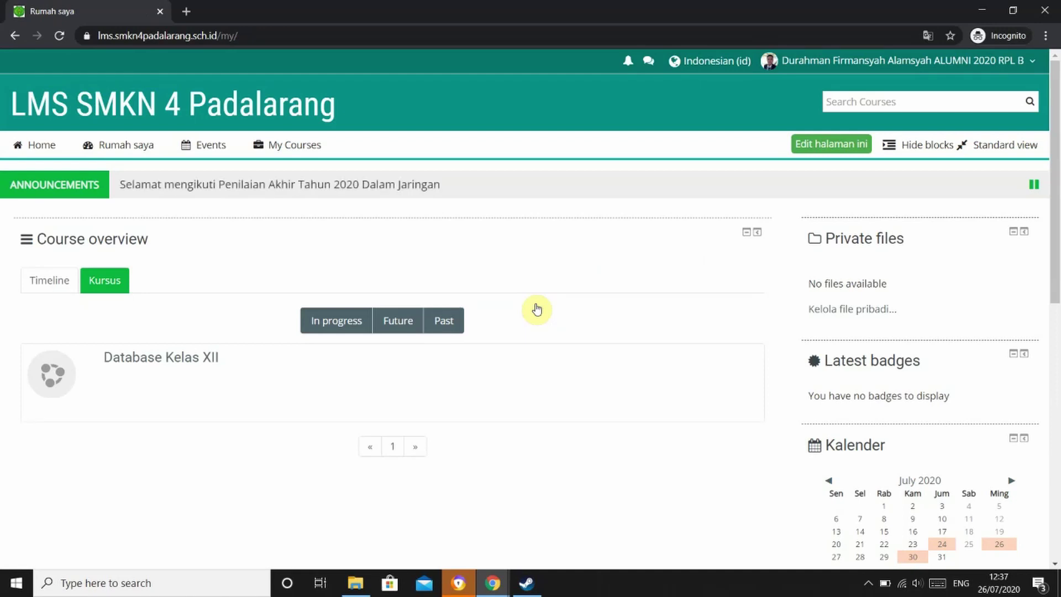
Open the Database Kelas XII course through My Courses, and again from the dashboard's course overview
mouse_move(304, 146)
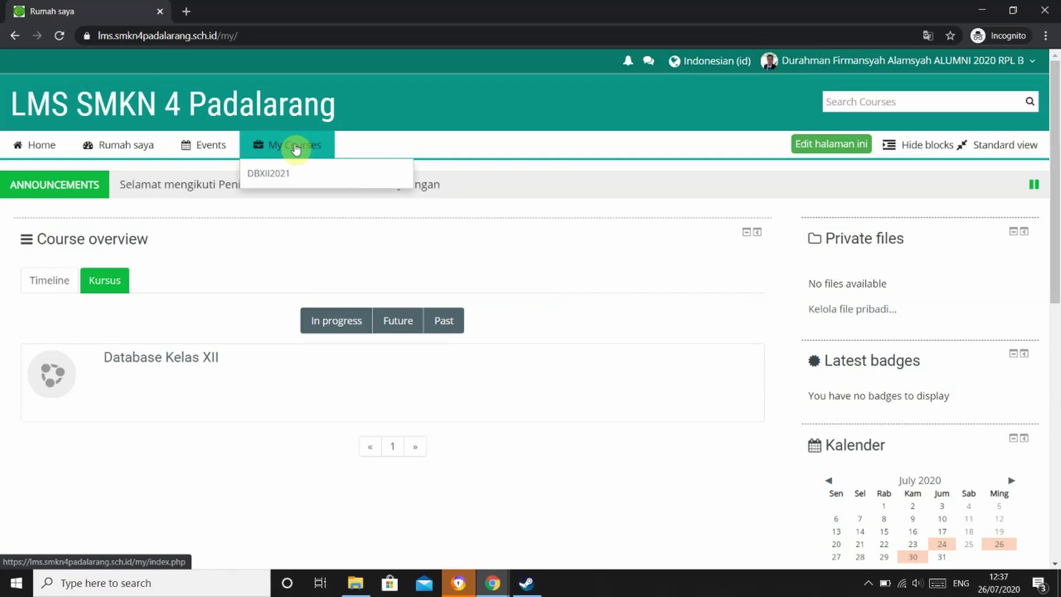
click(268, 176)
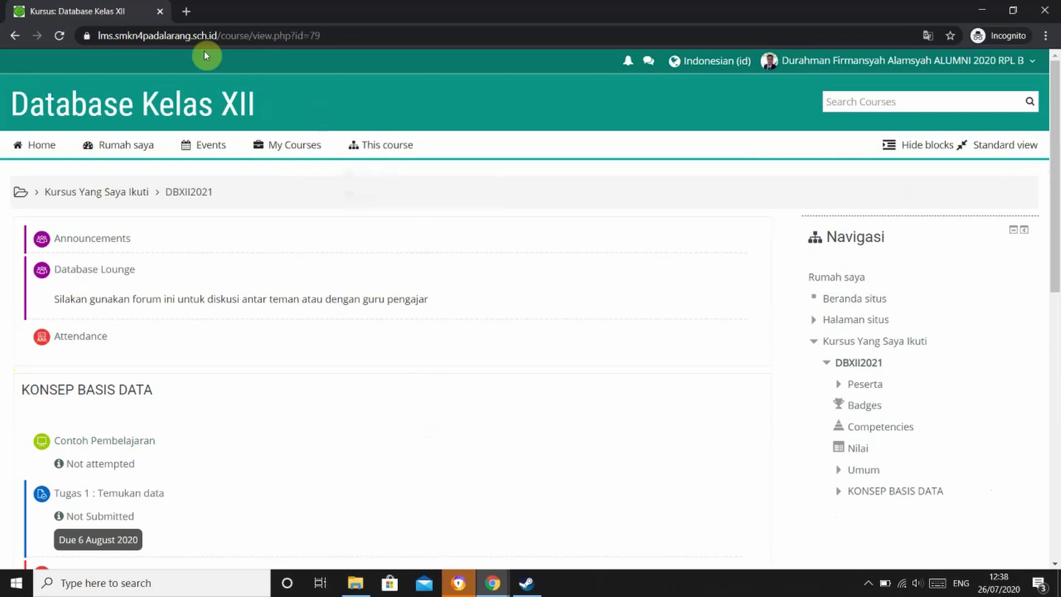
click(126, 151)
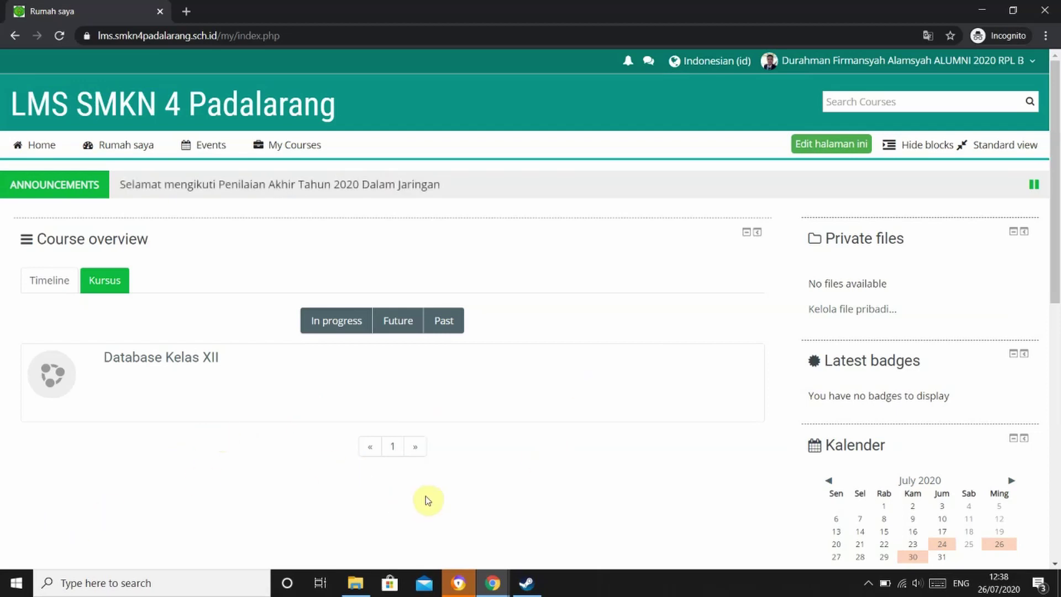
click(141, 358)
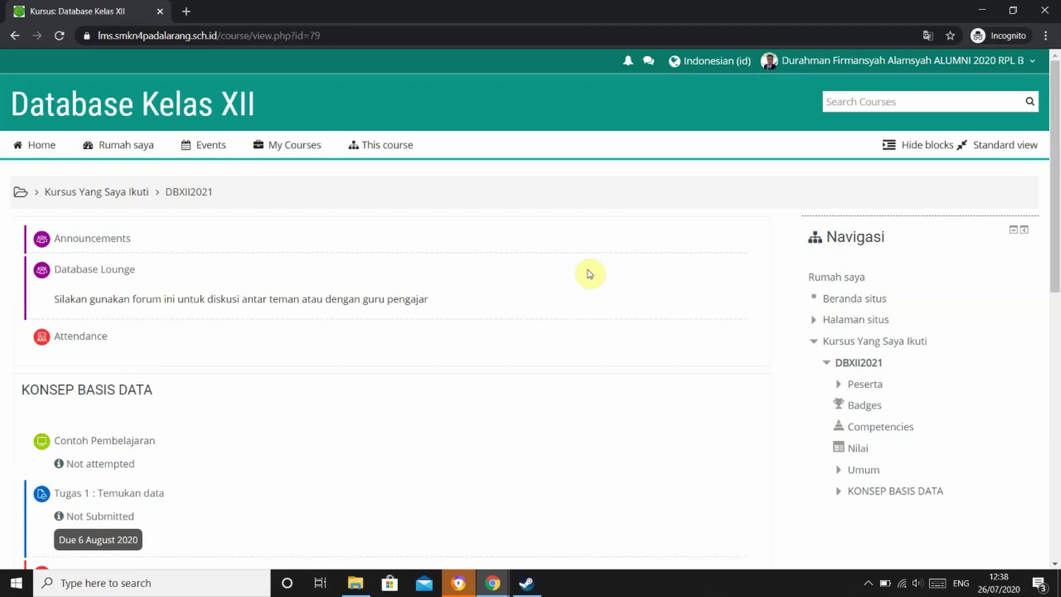
Open the course's Attendance activity and highlight the date and time of the 26 July 2020 session
click(95, 344)
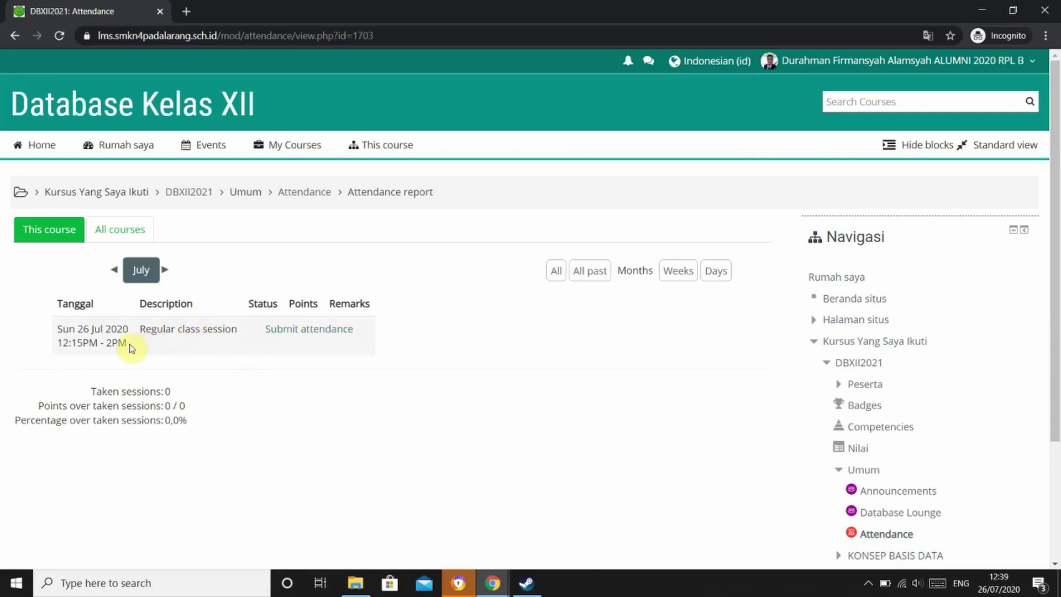
drag(129, 346, 53, 336)
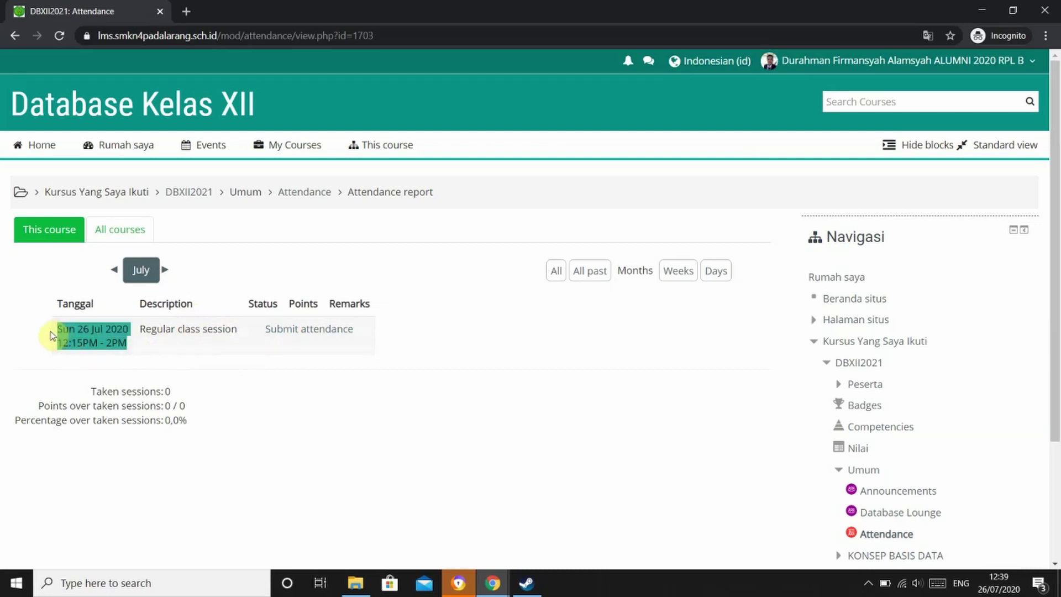
click(447, 464)
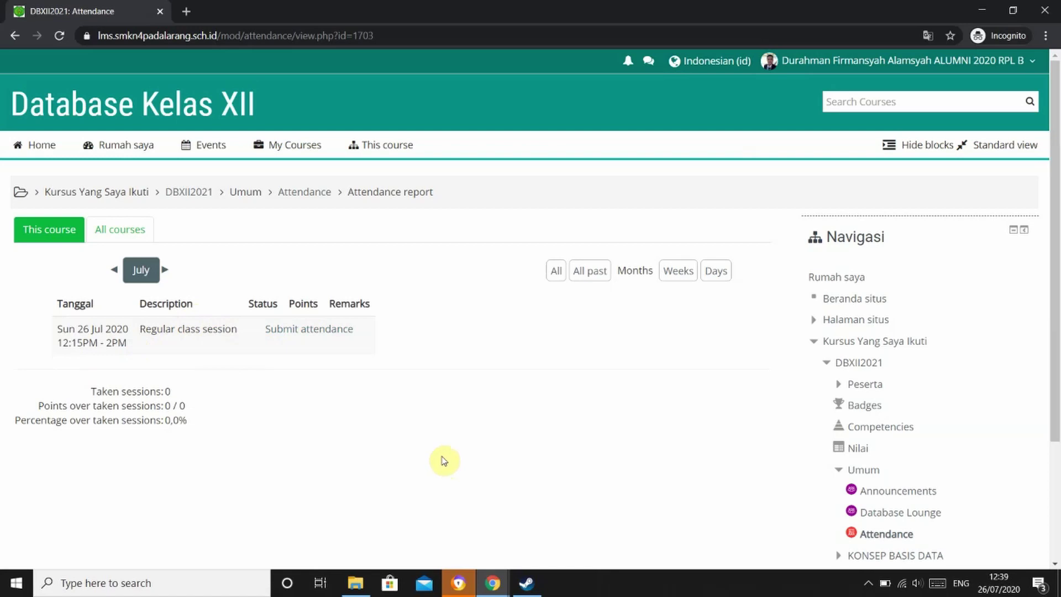
Submit attendance for the 26 July 2020 class session as Present and return to the DBXII2021 course page
click(301, 330)
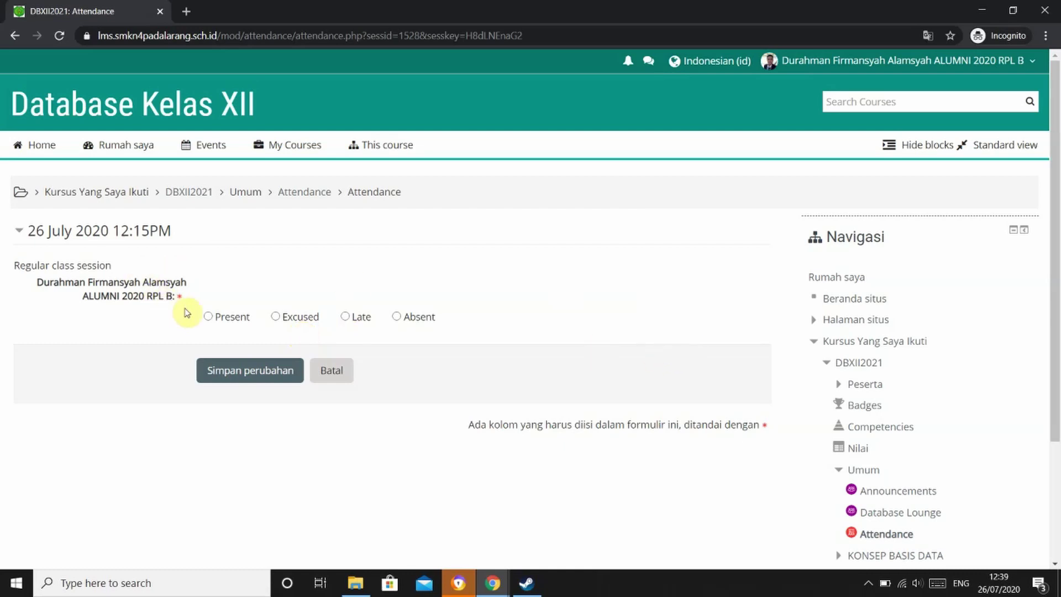
click(208, 317)
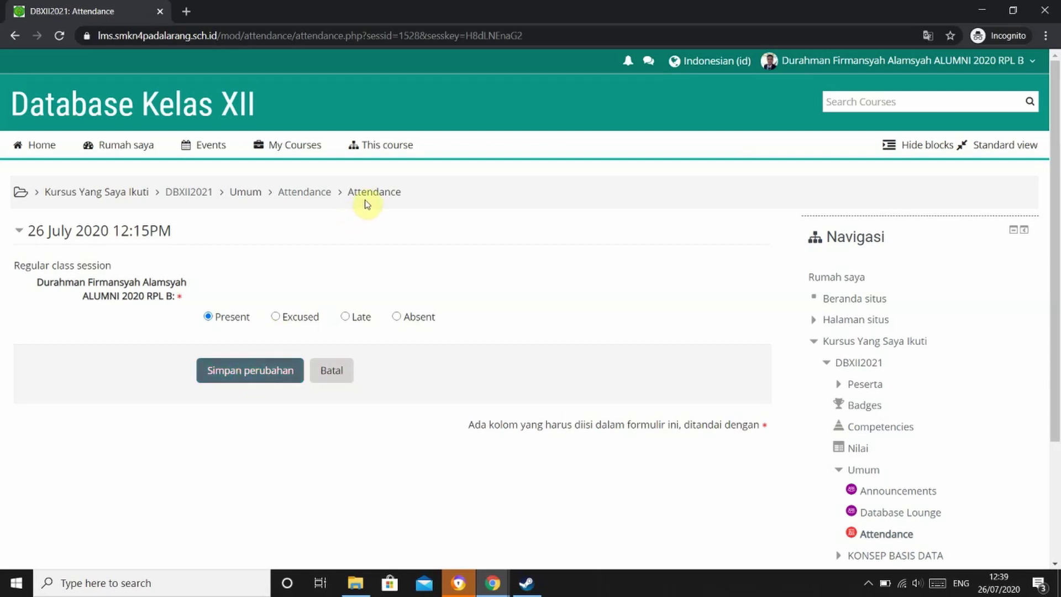
click(276, 319)
click(208, 317)
click(239, 372)
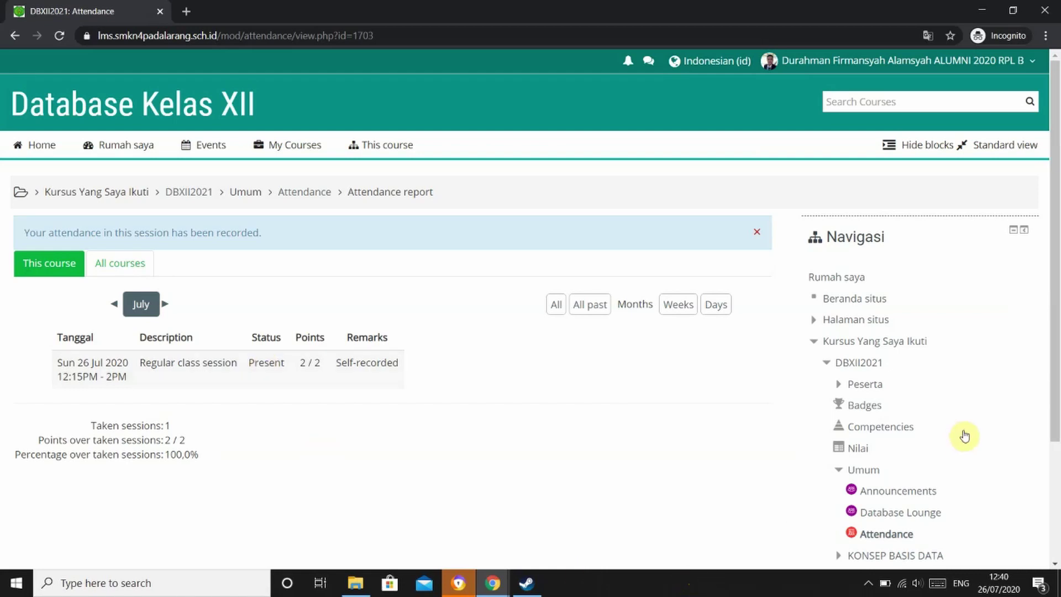
click(201, 198)
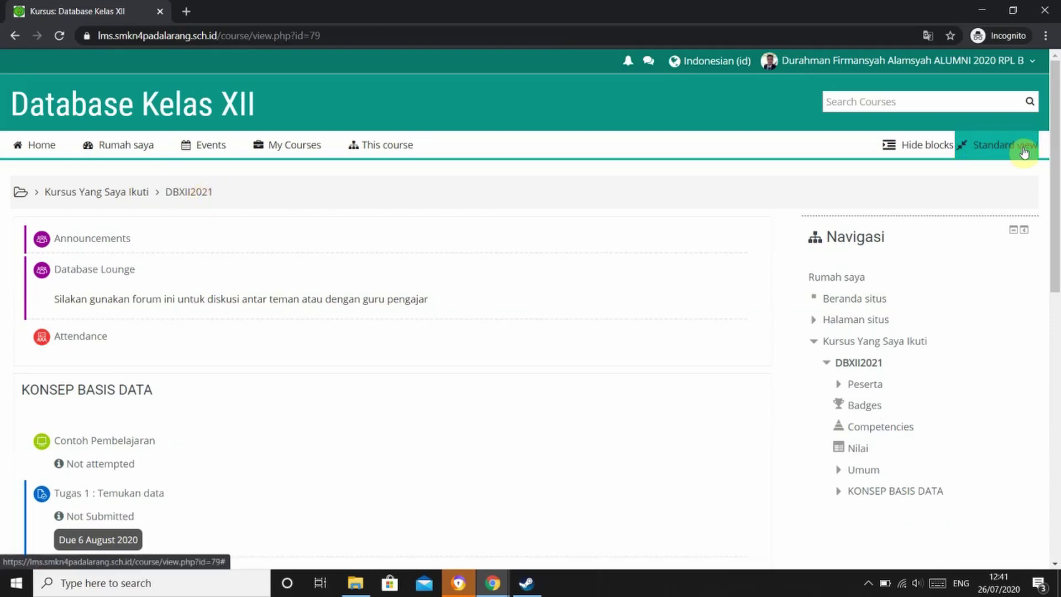
Open the Contoh Pembelajaran lesson and go back and forth between its Pengertian Basis Data and Komponen pages, ending on Komponen
drag(1057, 145, 1058, 260)
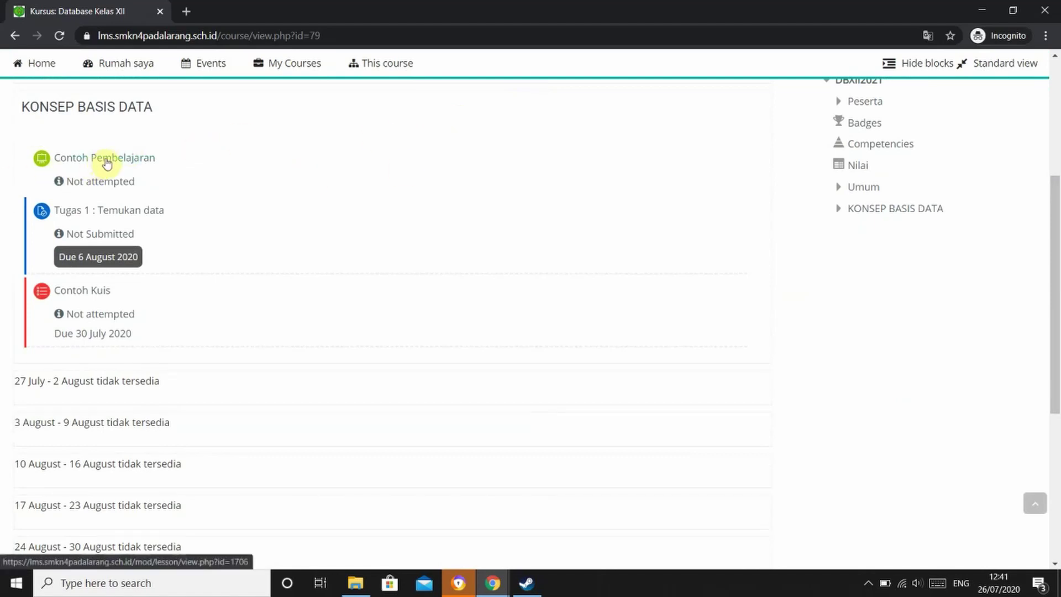
click(107, 161)
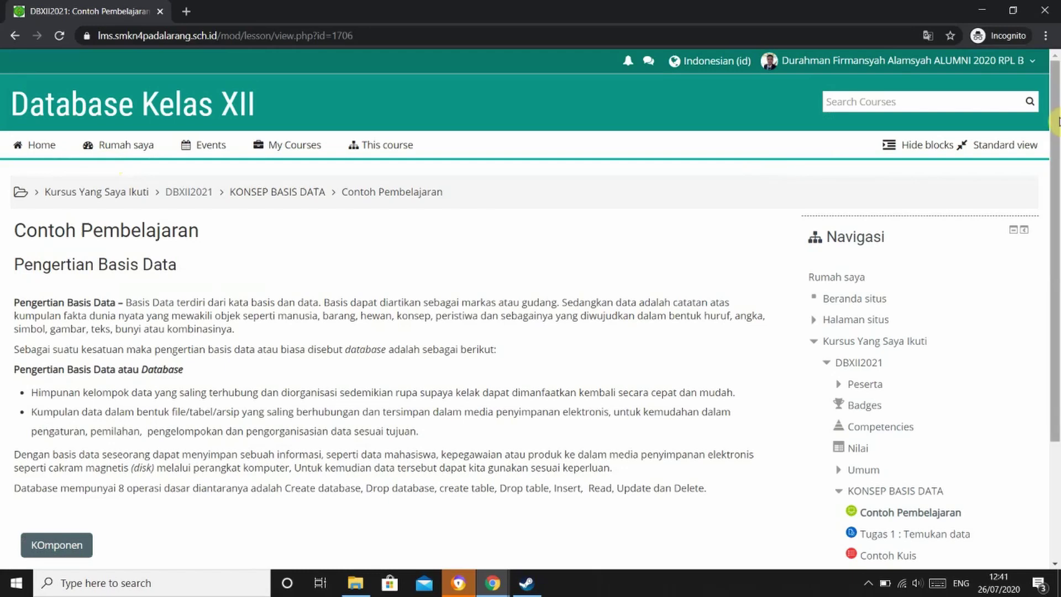
drag(1056, 122, 1056, 160)
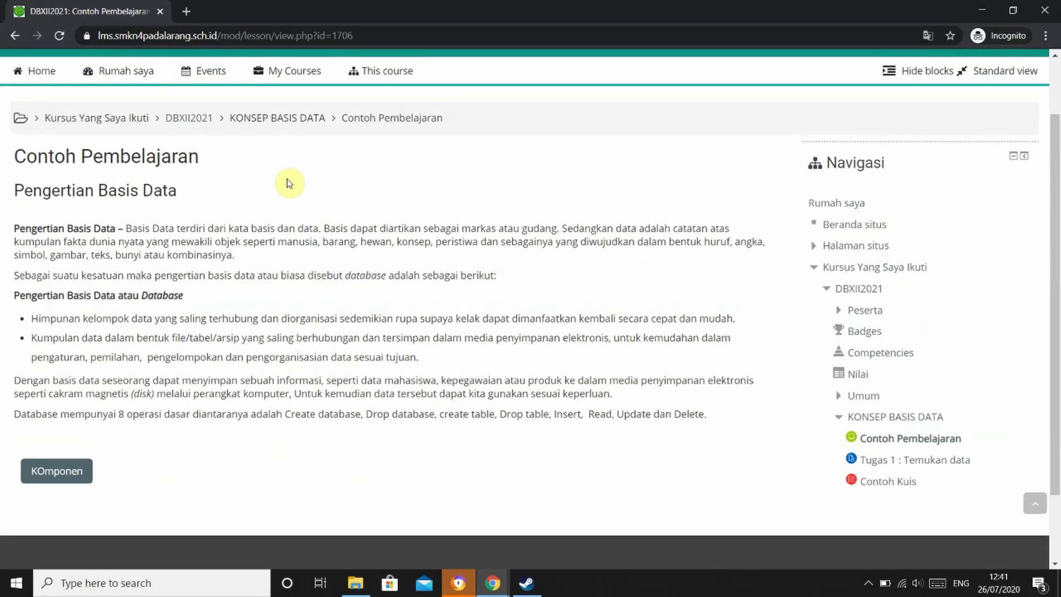
click(68, 476)
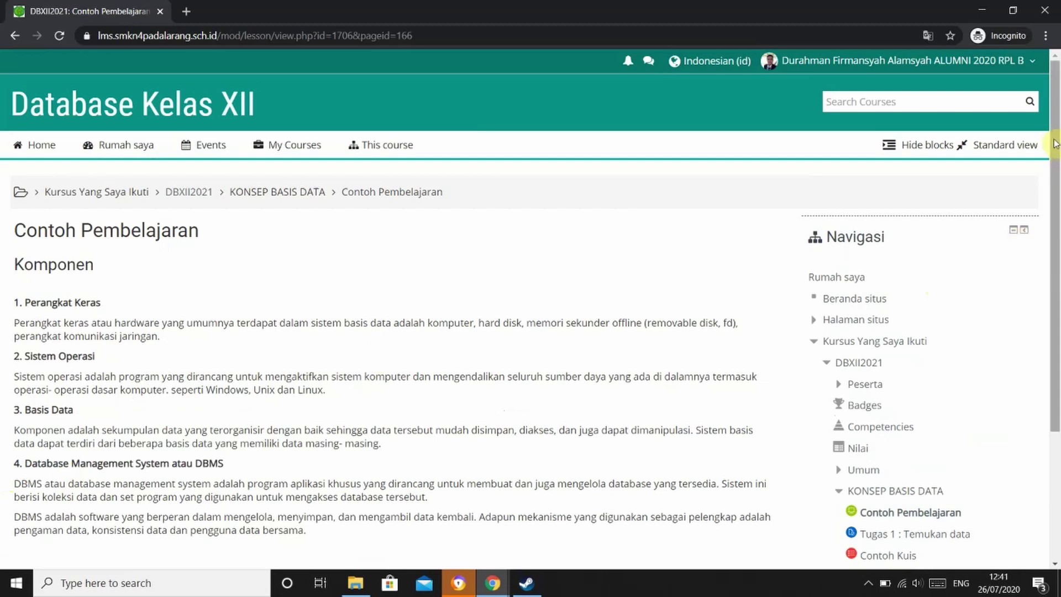
drag(1056, 144, 1056, 215)
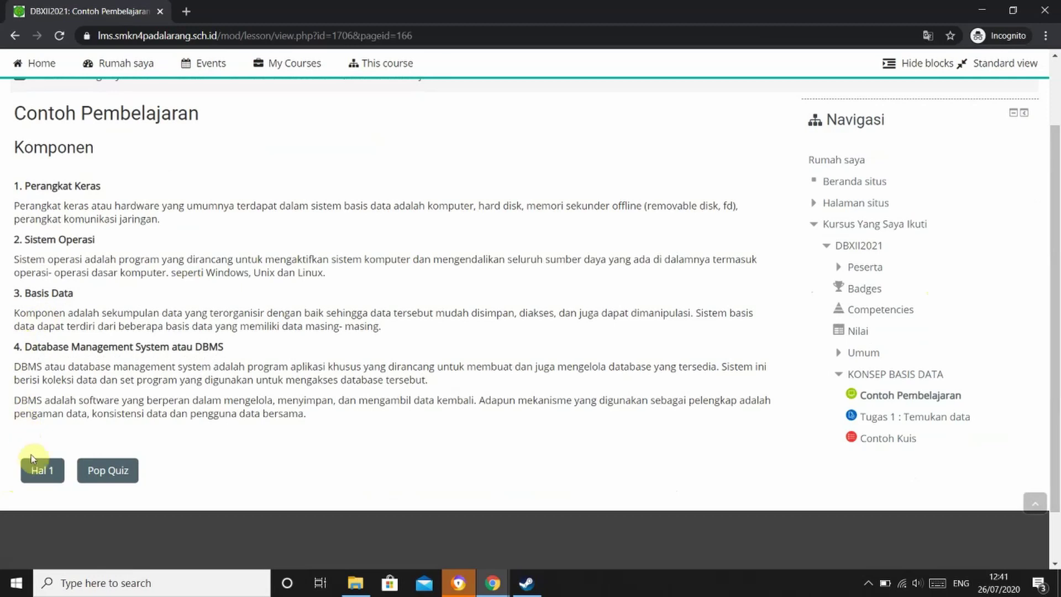
click(33, 473)
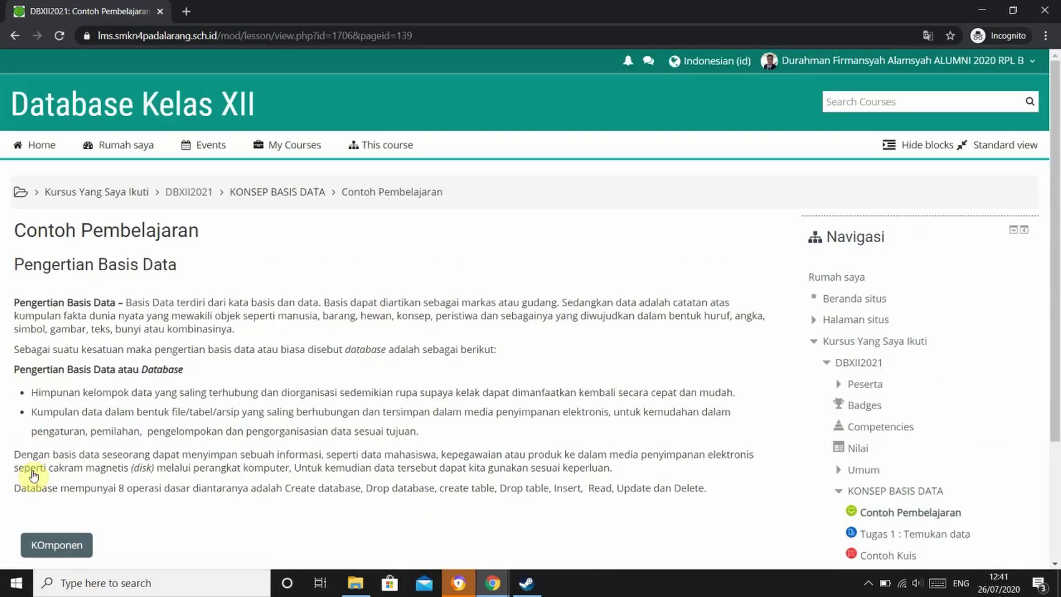
click(59, 546)
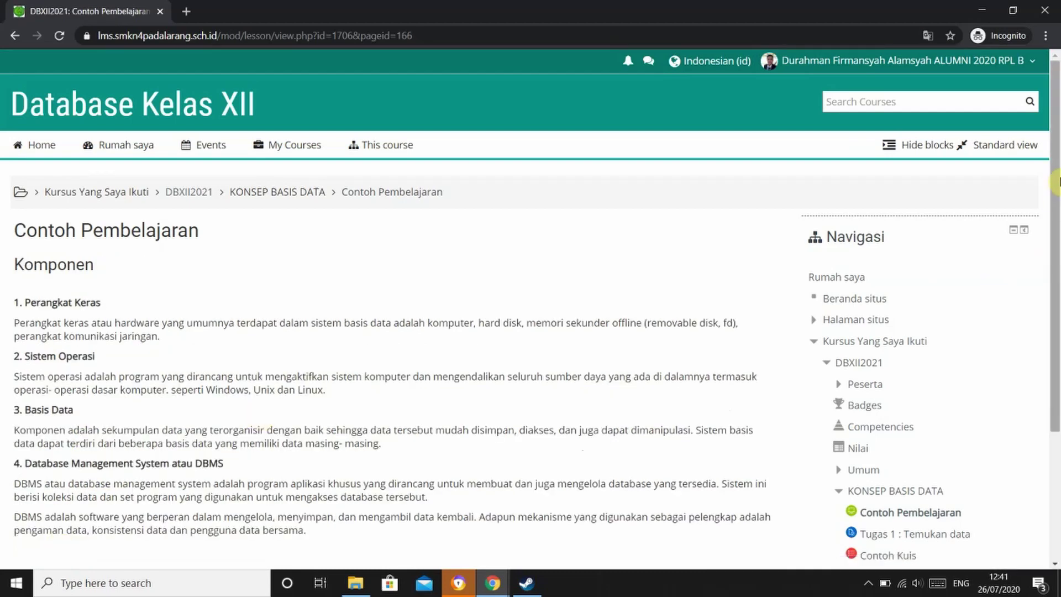
drag(1056, 180, 1057, 241)
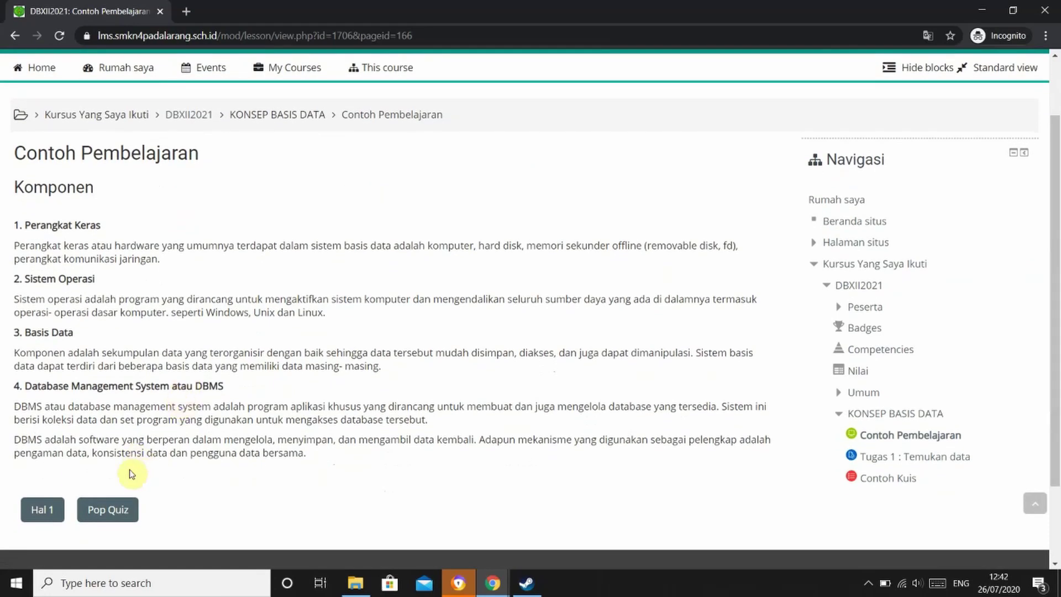
Answer the lesson's pop quiz question 1 + 1 with 4 and continue through to the end of the lesson
click(115, 511)
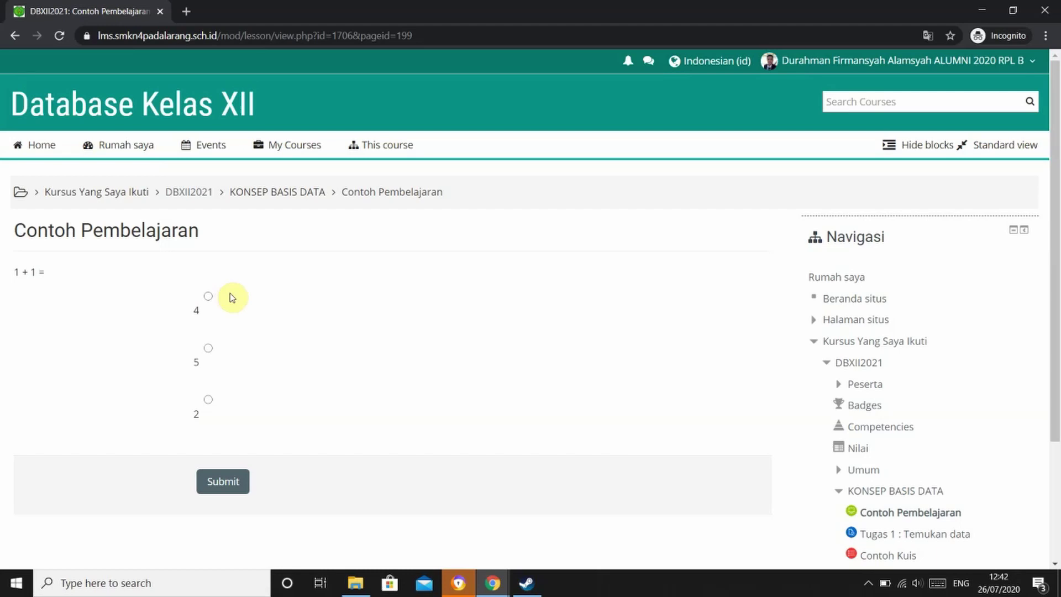
click(208, 296)
click(229, 483)
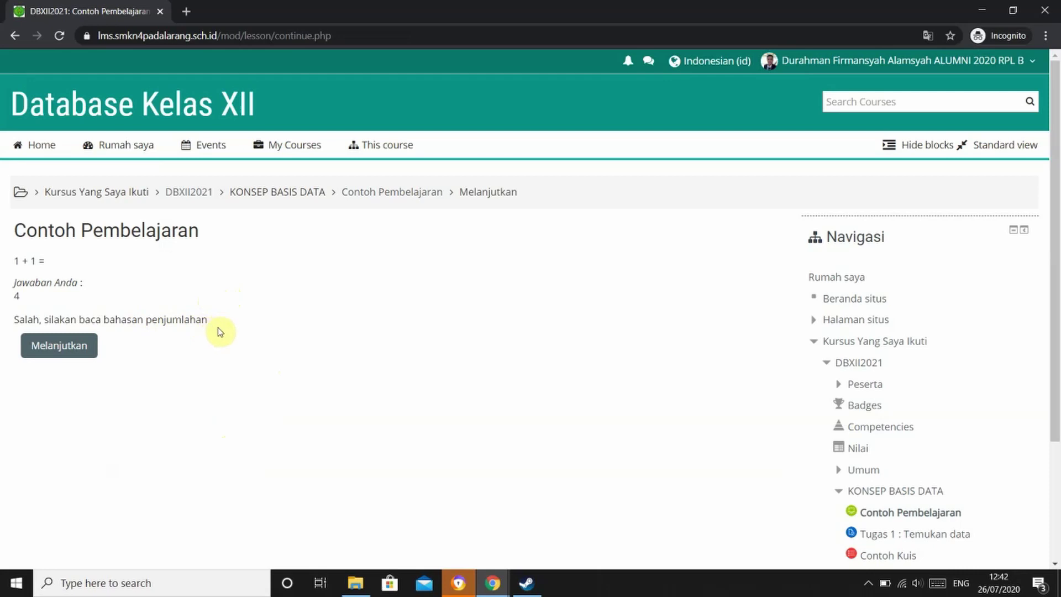
click(80, 348)
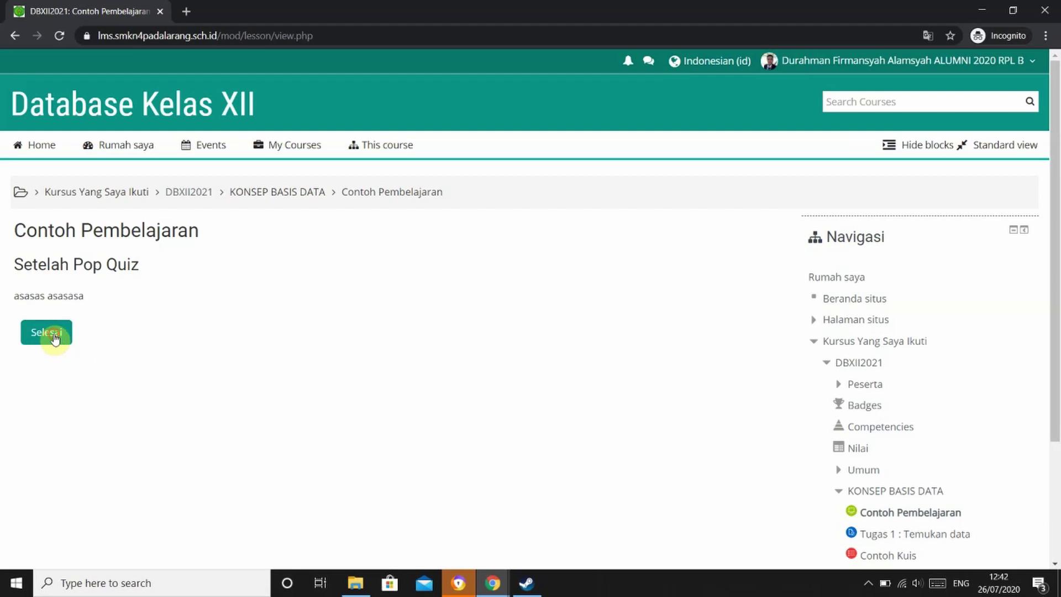
click(54, 338)
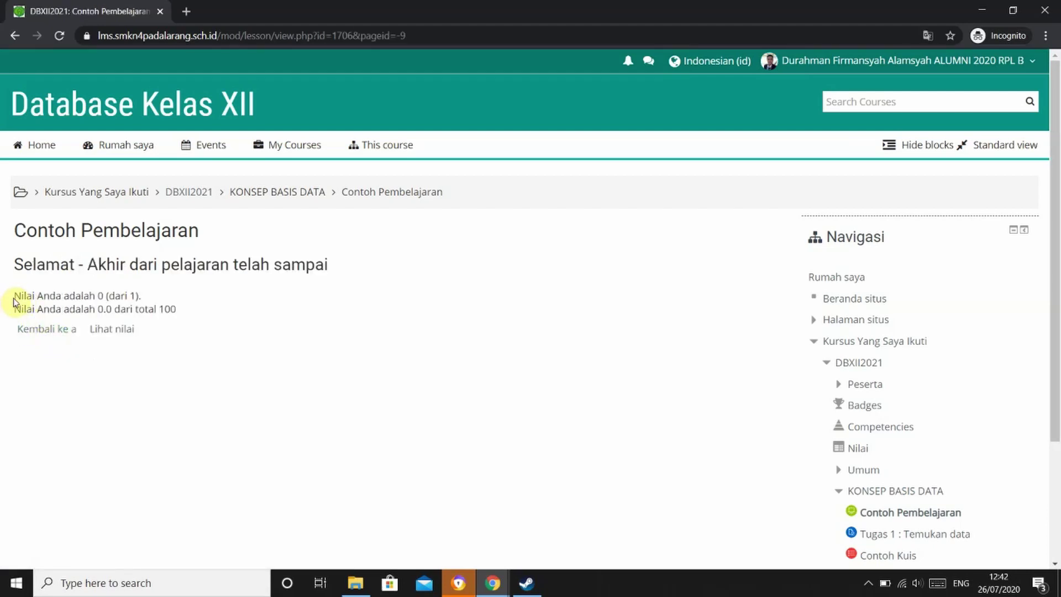
Highlight the score line on the lesson's end page and return to the course page
drag(22, 298, 143, 298)
click(204, 373)
click(68, 330)
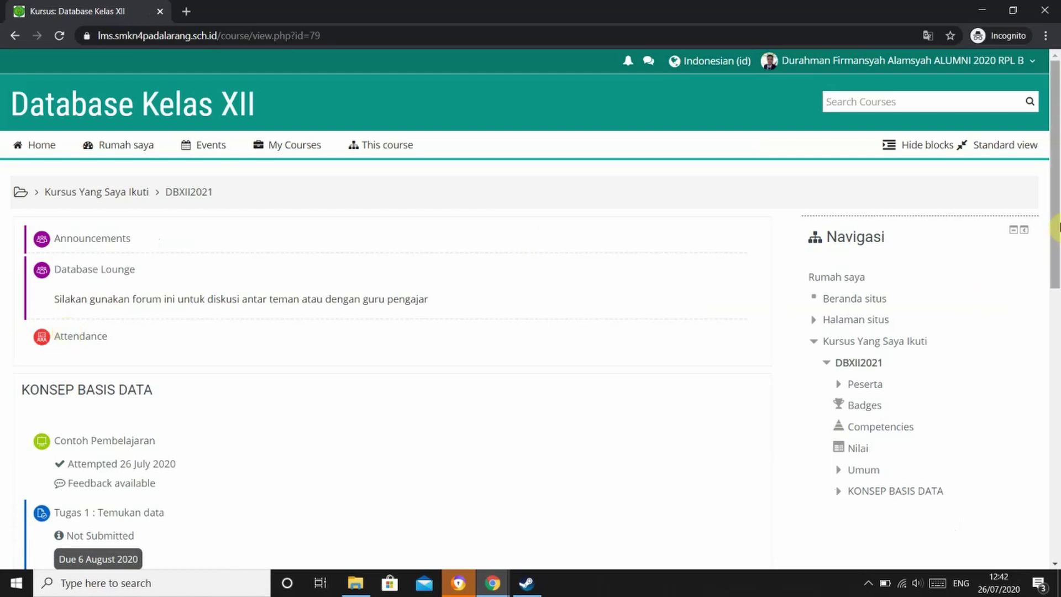
Open the Tugas 1 : Temukan data assignment and download its attached file (Draft) Piagam Kerjasama (2).doc
scroll(1056, 228, down, 3)
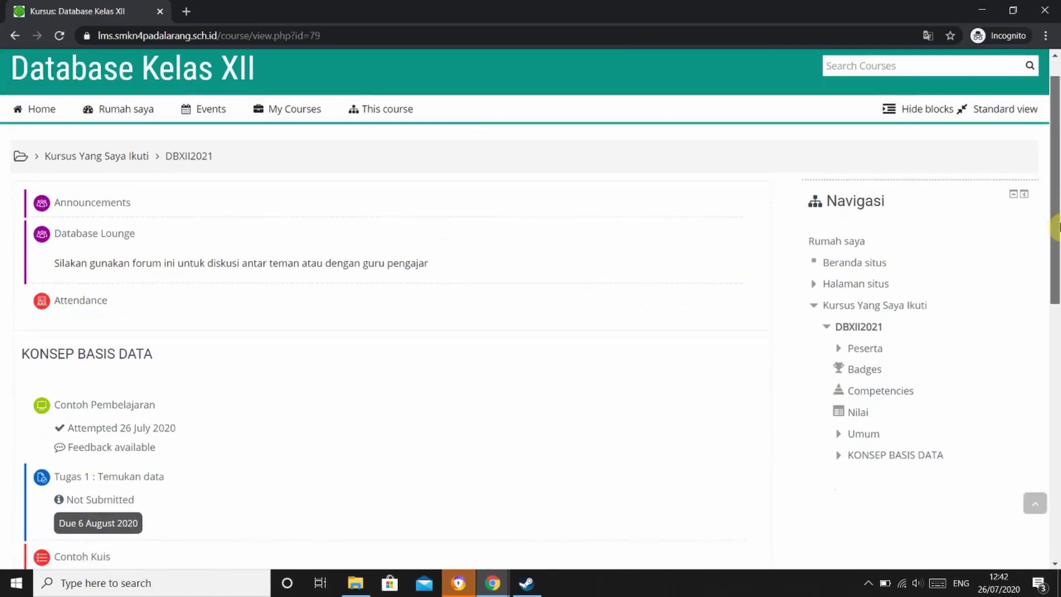
drag(1057, 228, 1056, 269)
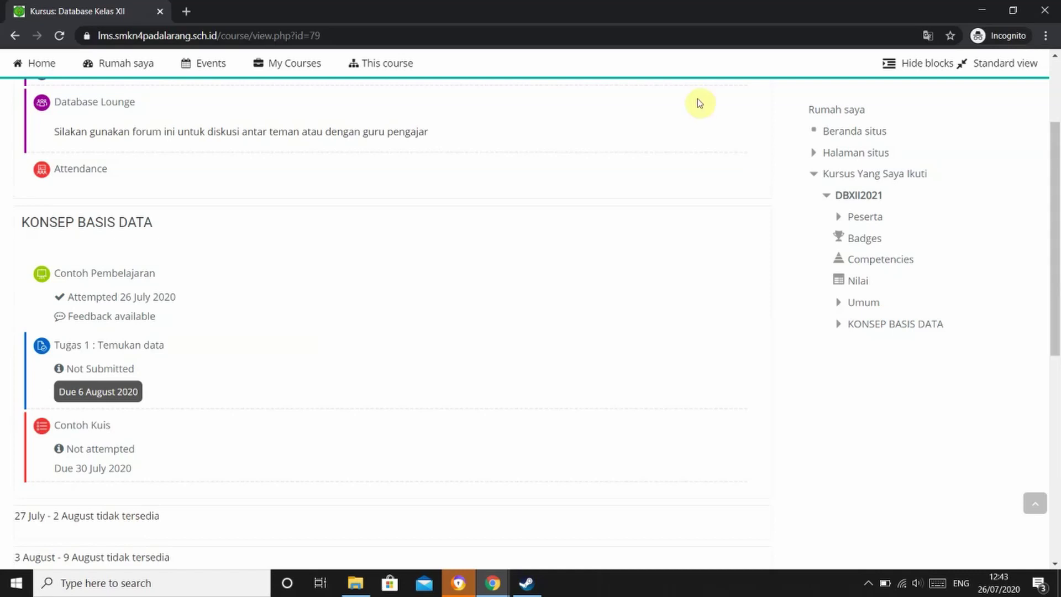
click(110, 346)
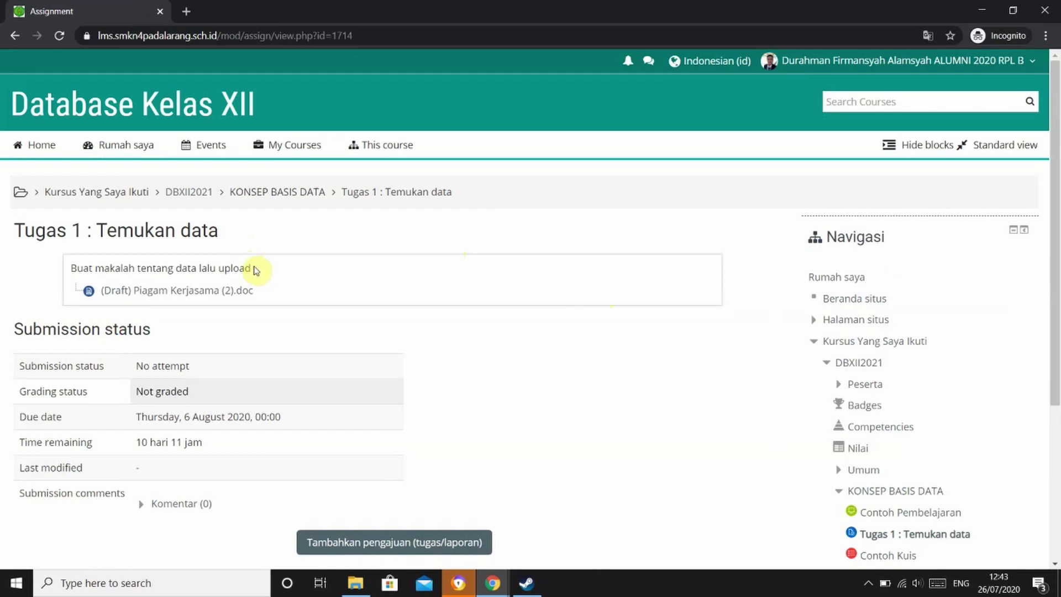
drag(252, 268, 46, 272)
click(44, 272)
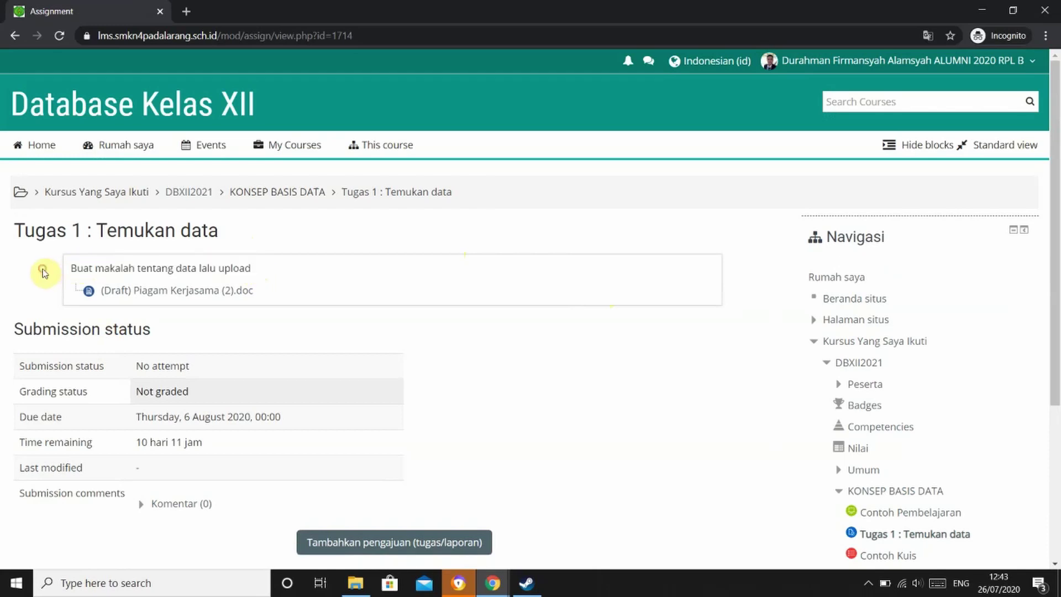
click(135, 292)
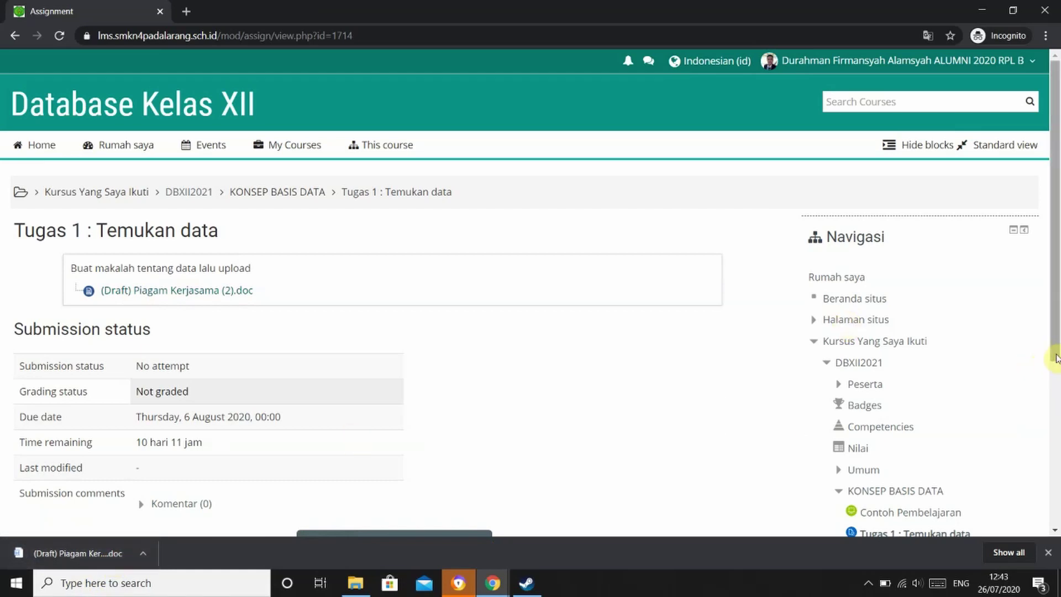
Start a submission for Tugas 1 : Temukan data and begin choosing a local file to upload as its attachment
drag(1057, 338, 1056, 399)
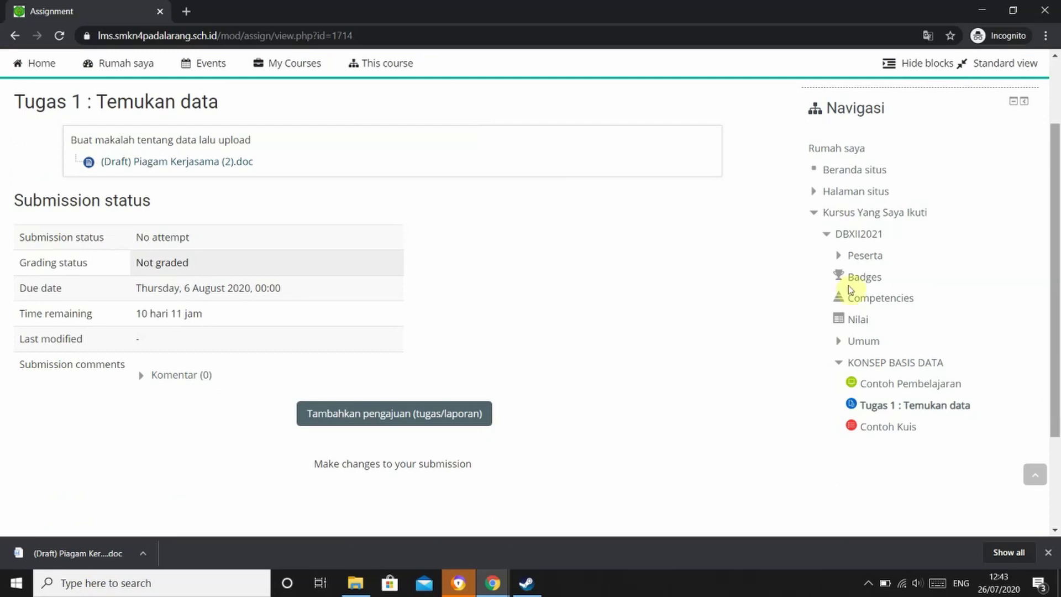
click(394, 423)
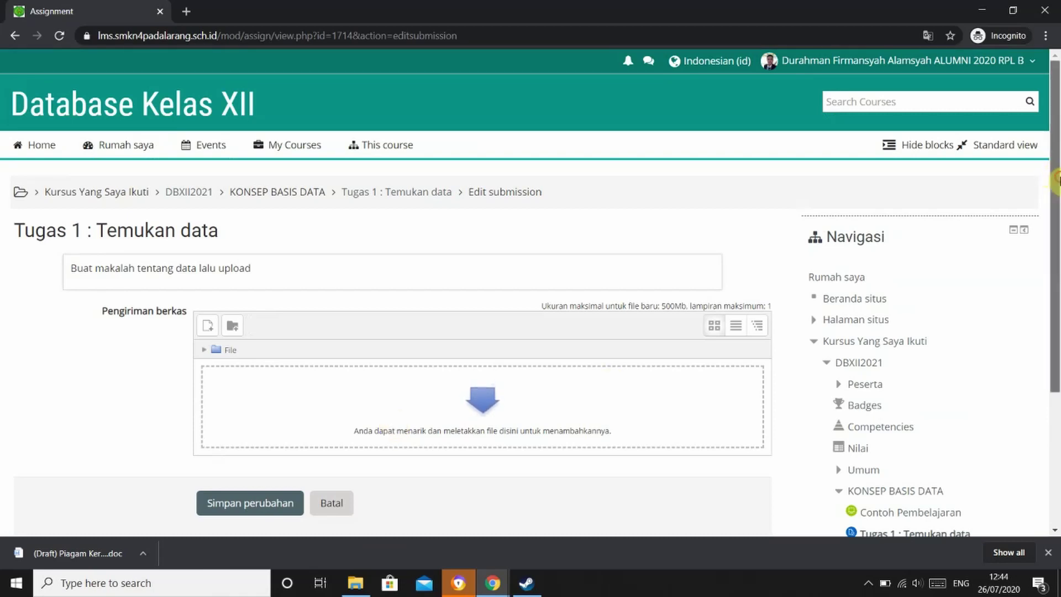
drag(1057, 181, 1057, 212)
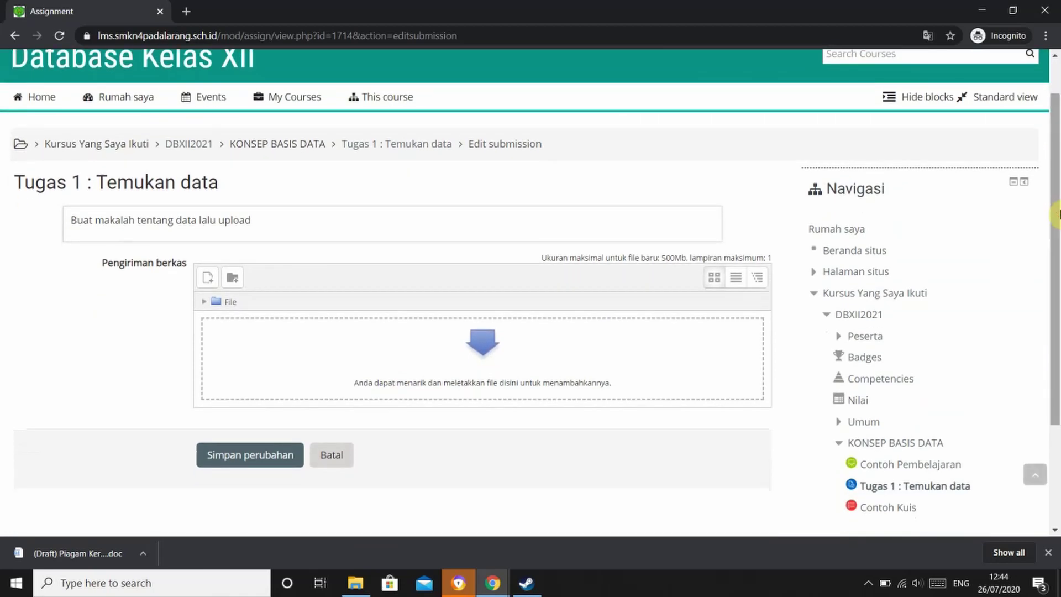
click(486, 344)
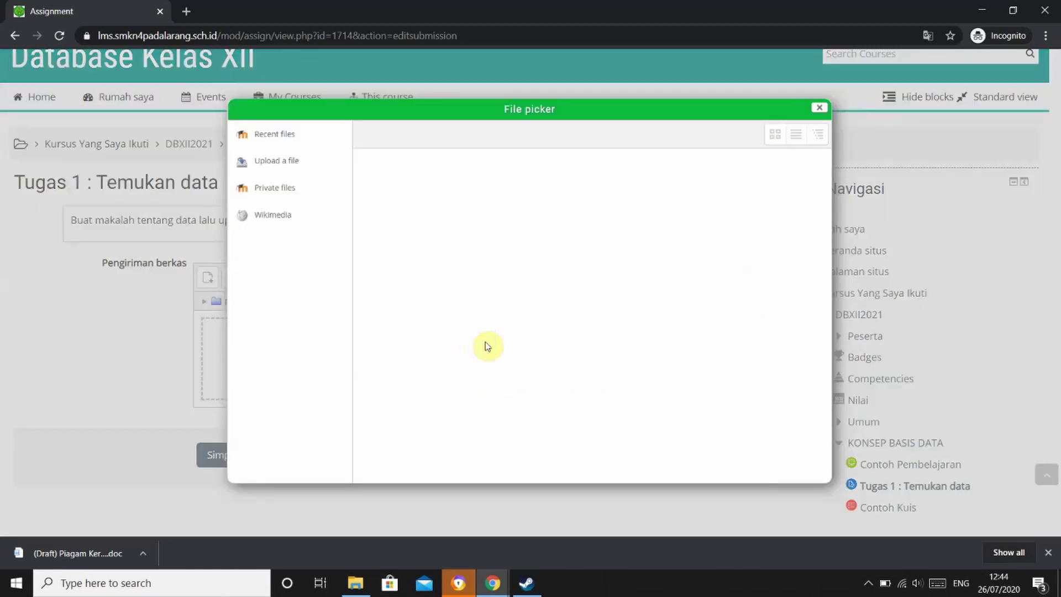
click(283, 162)
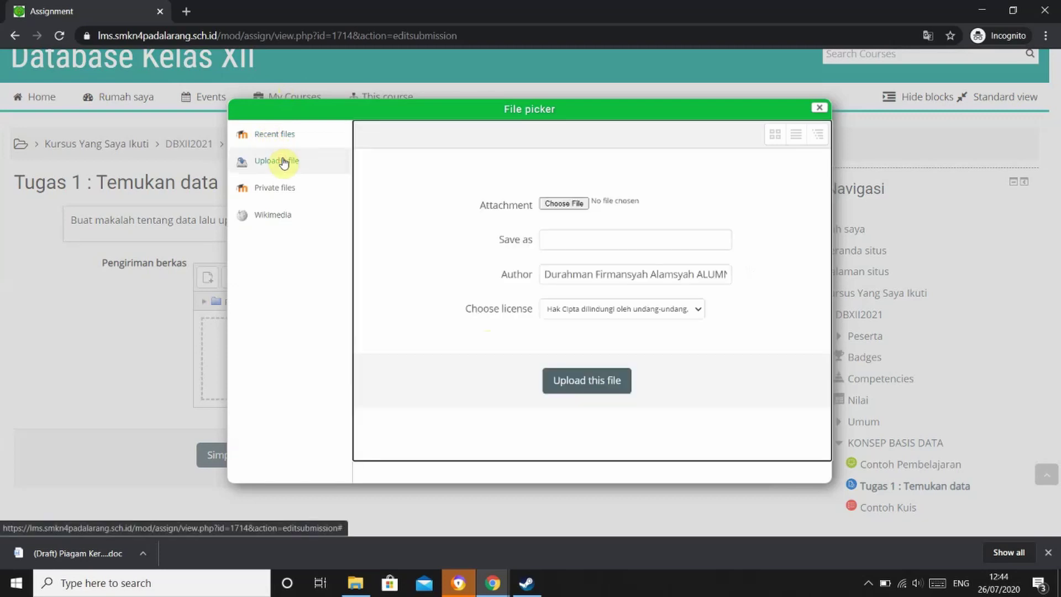
click(565, 204)
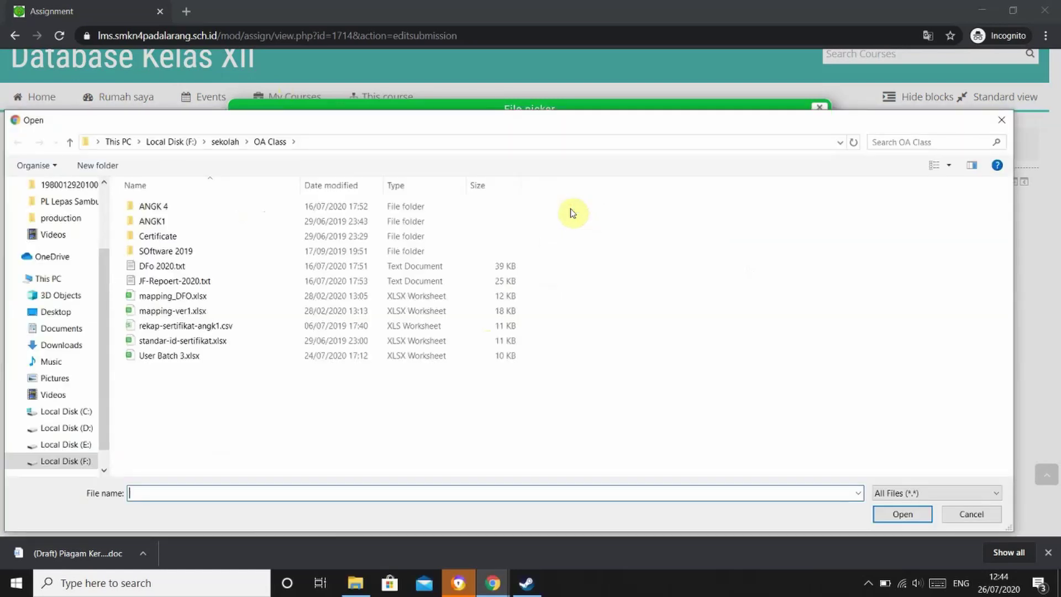
Select dapus.txt from the Documents folder and upload it to the assignment submission
click(61, 328)
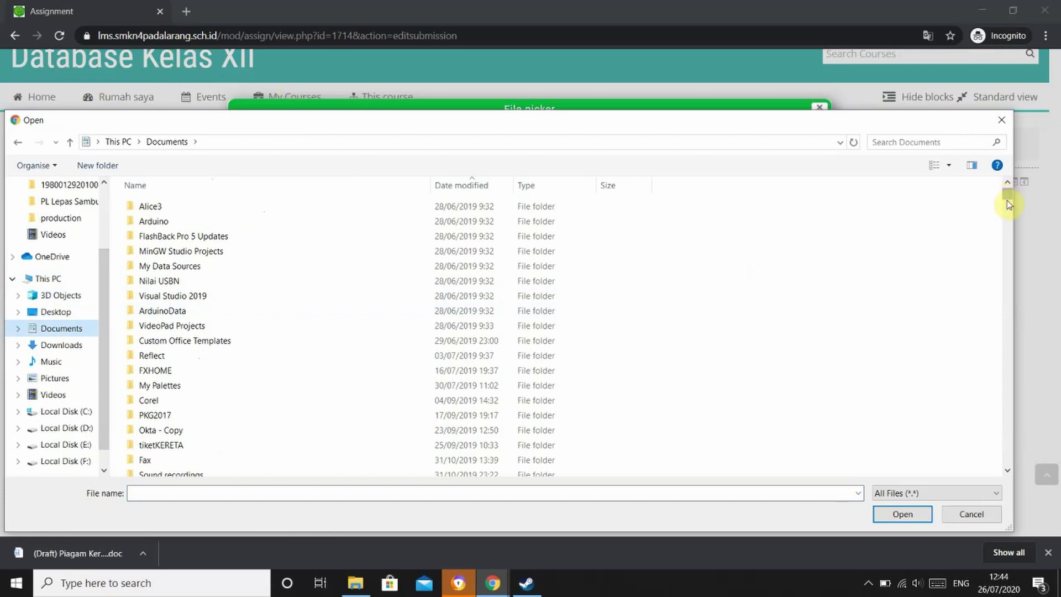
drag(1007, 201, 1009, 208)
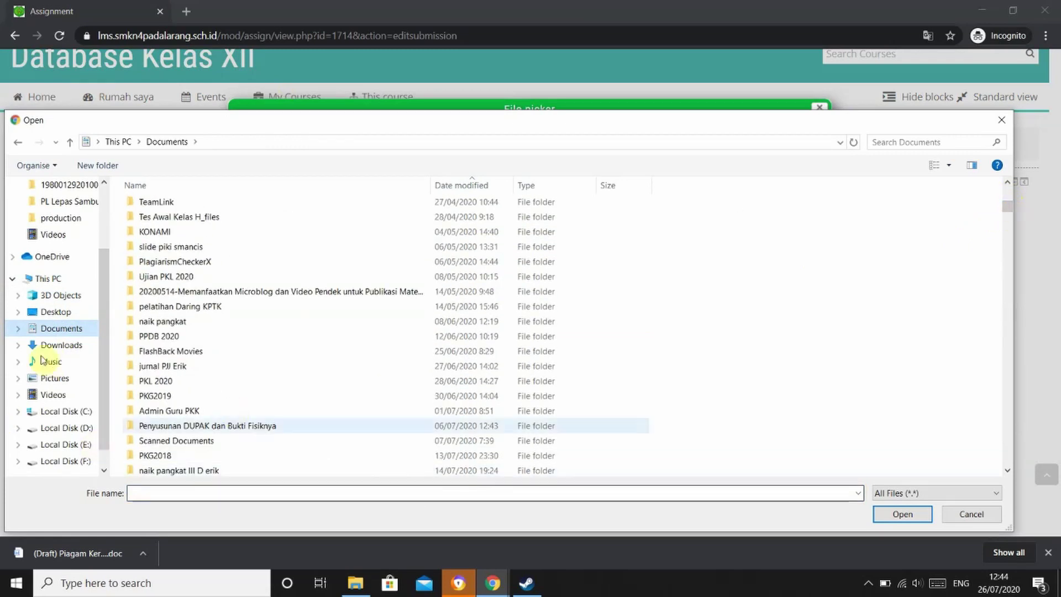
click(200, 454)
key(Down)
key(Down)
key(Down)
key(Down)
key(Down)
key(Down)
key(Down)
key(Down)
key(Down)
key(Down)
key(Down)
key(Down)
key(Down)
key(Down)
key(Down)
key(Down)
key(Down)
key(Down)
key(Down)
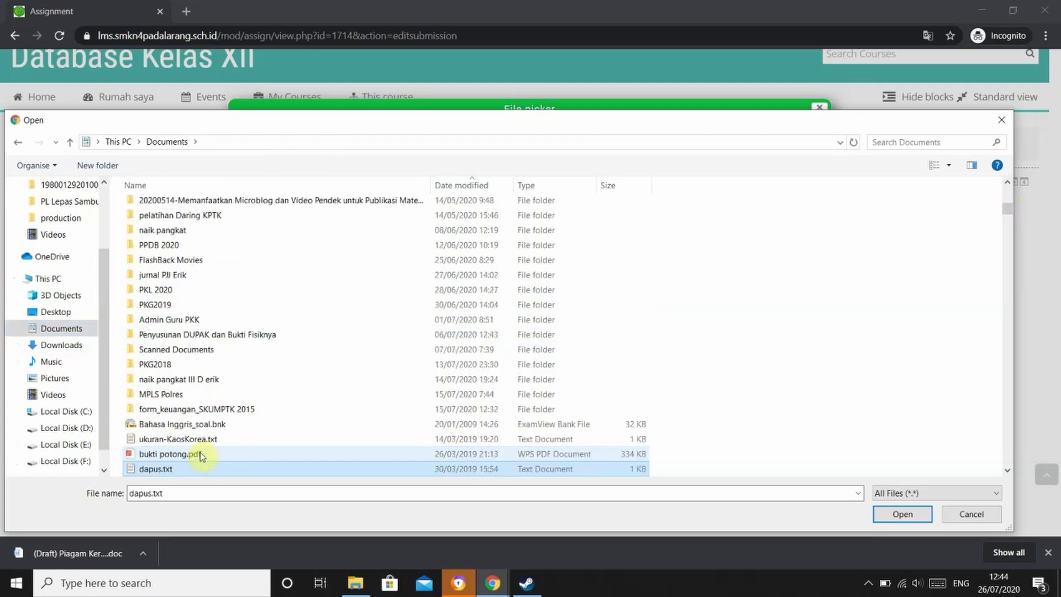
key(Up)
key(Up)
key(Up)
key(Up)
key(Up)
key(Up)
key(Up)
key(Up)
key(Up)
key(Up)
key(Up)
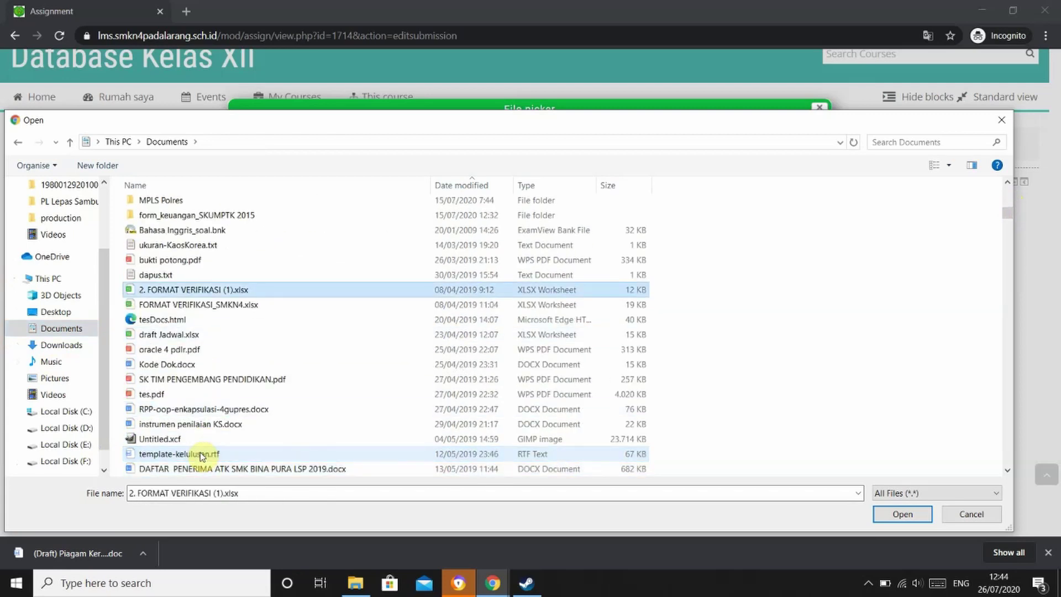
key(Up)
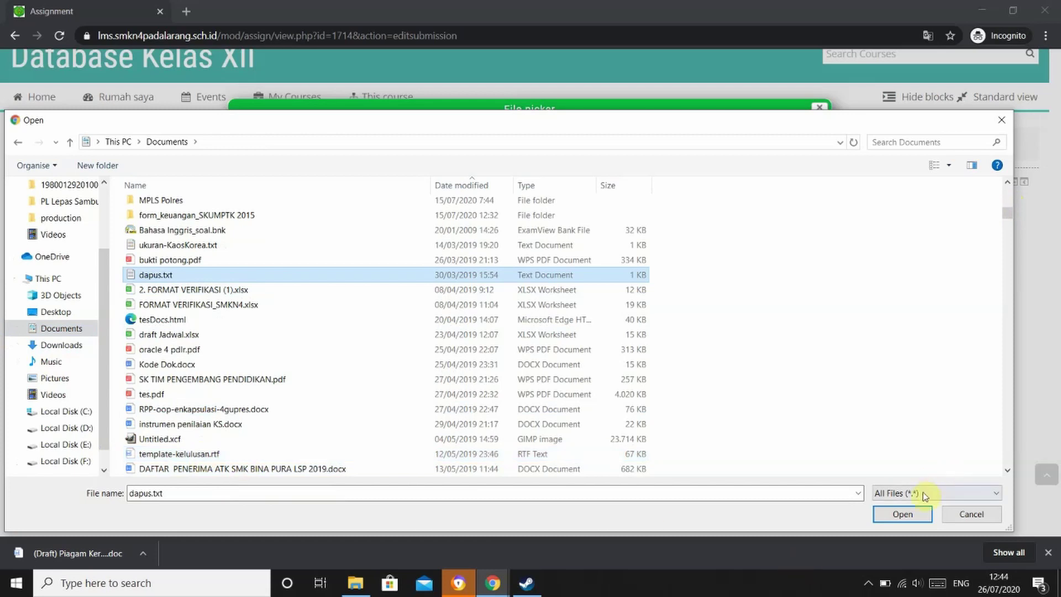
click(913, 512)
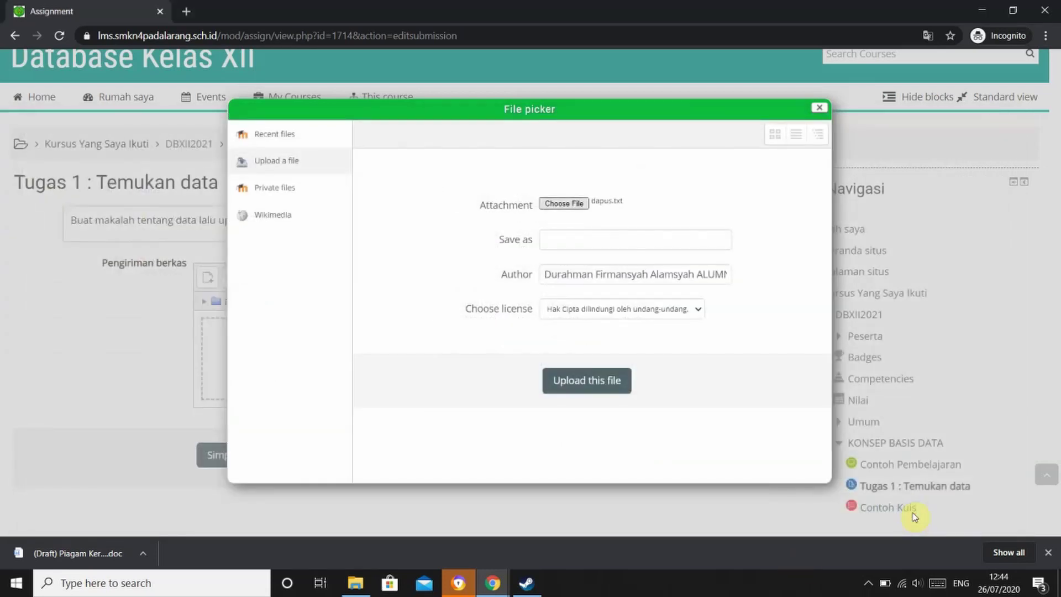
click(566, 388)
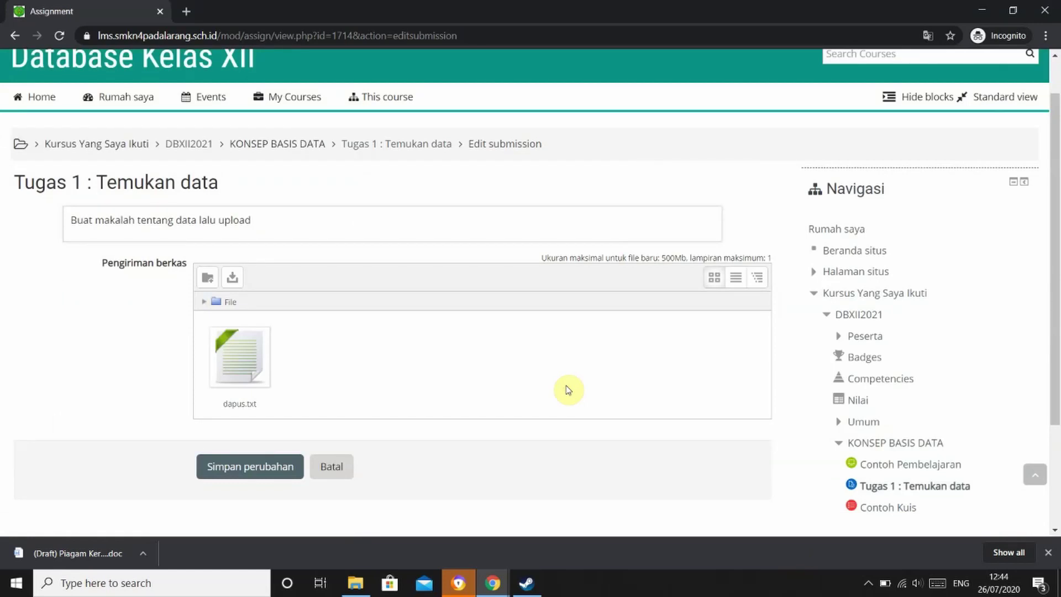
Highlight the maximum attachments note above the submission's file area, then clear the highlight
click(690, 260)
drag(690, 259, 774, 272)
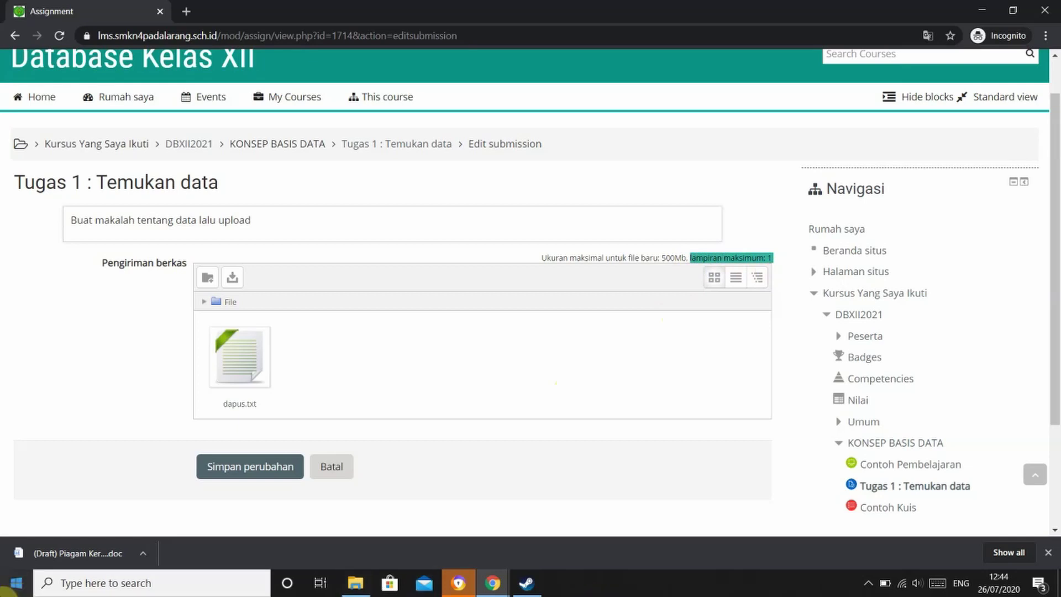
click(33, 354)
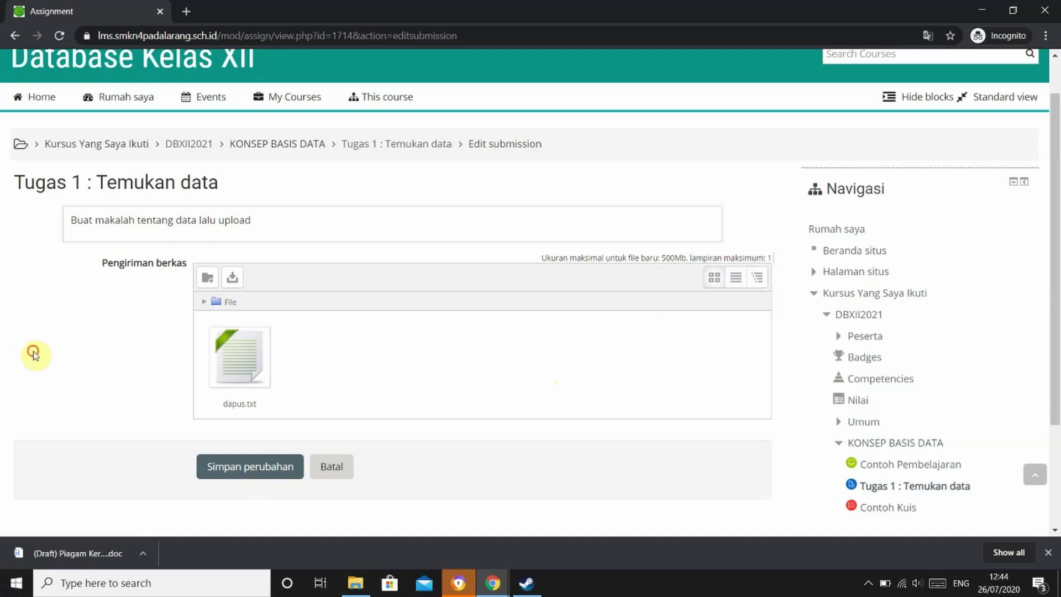
Delete dapus.txt from the submission's file area and confirm the deletion
click(258, 359)
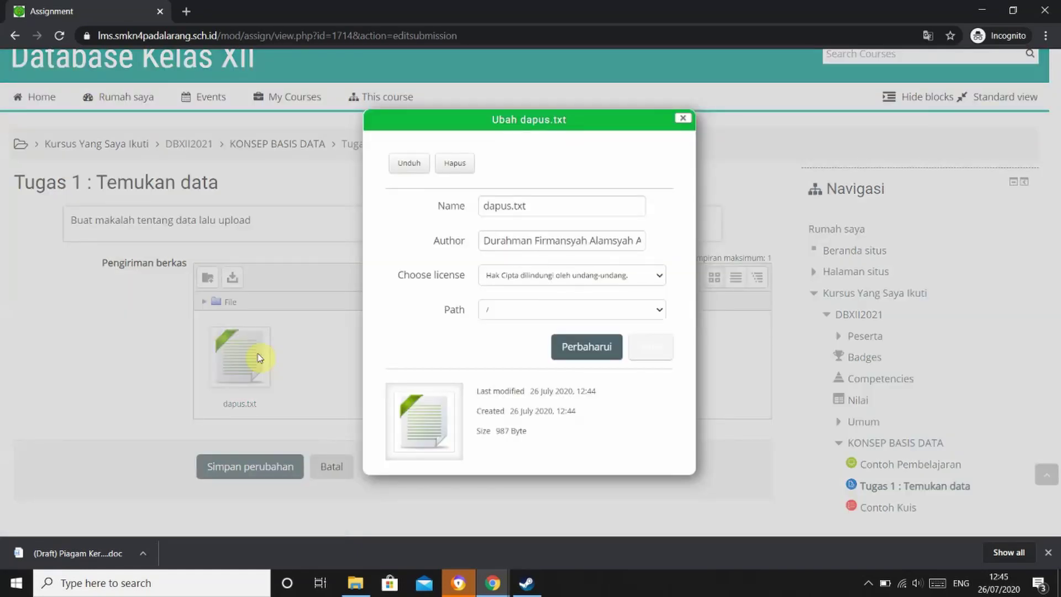
click(455, 164)
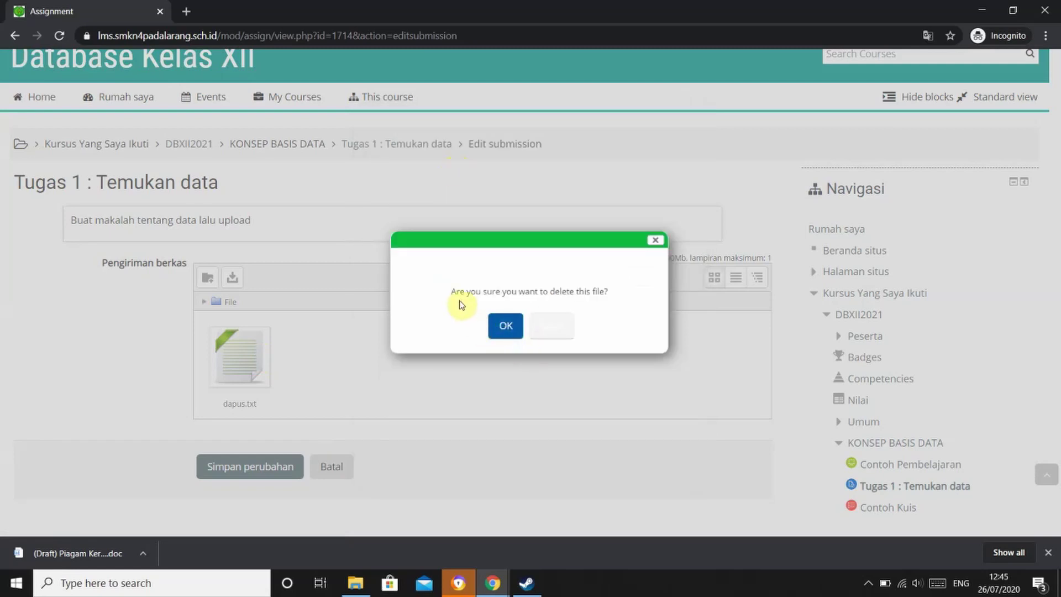
click(505, 327)
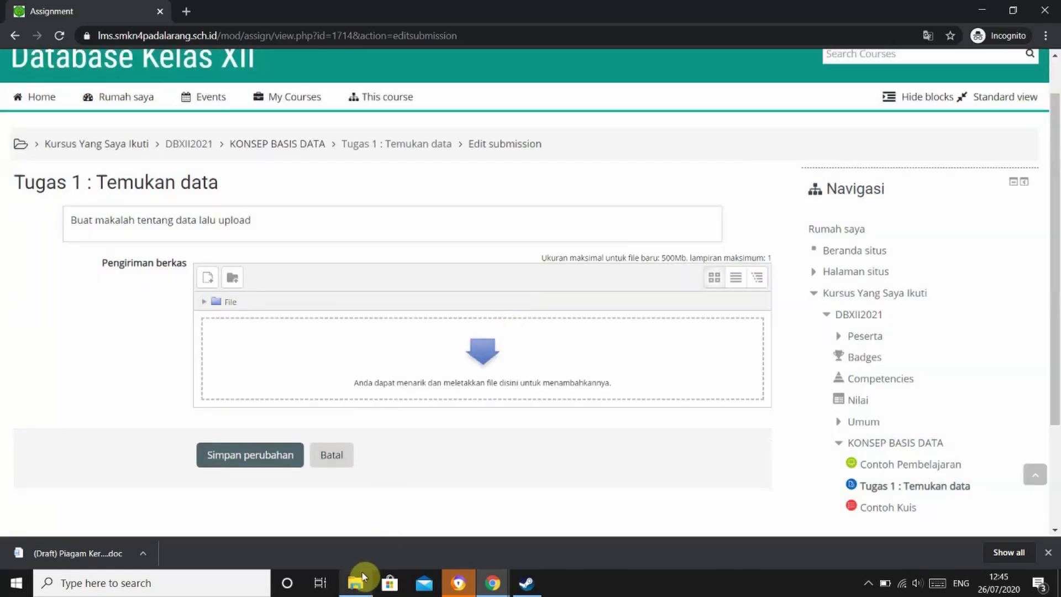
Add Isian-KD database.docx from the local Documents folder to the submission's file area and save the changes
mouse_move(362, 576)
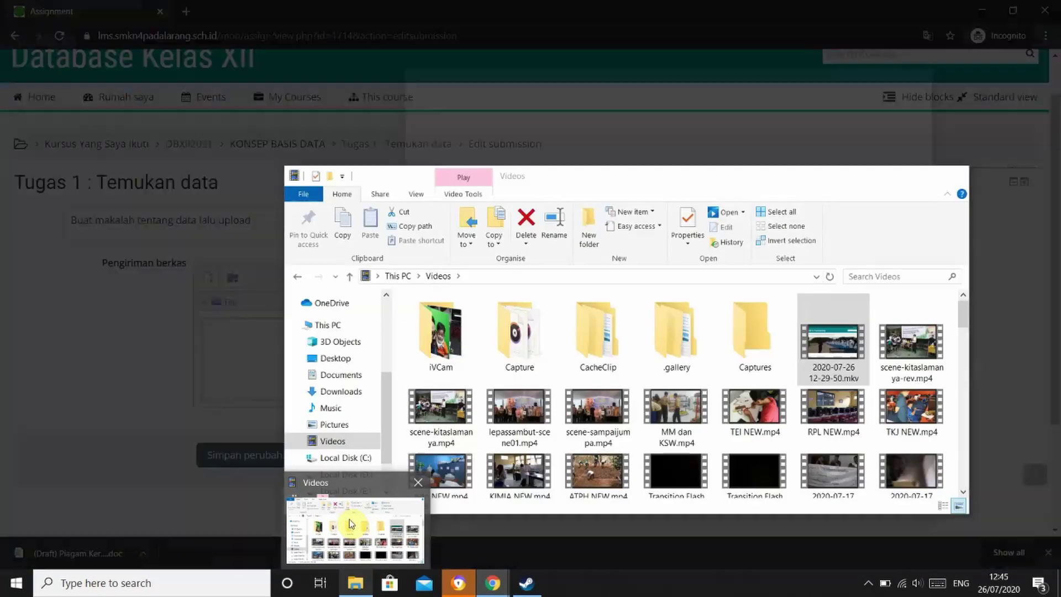
click(351, 525)
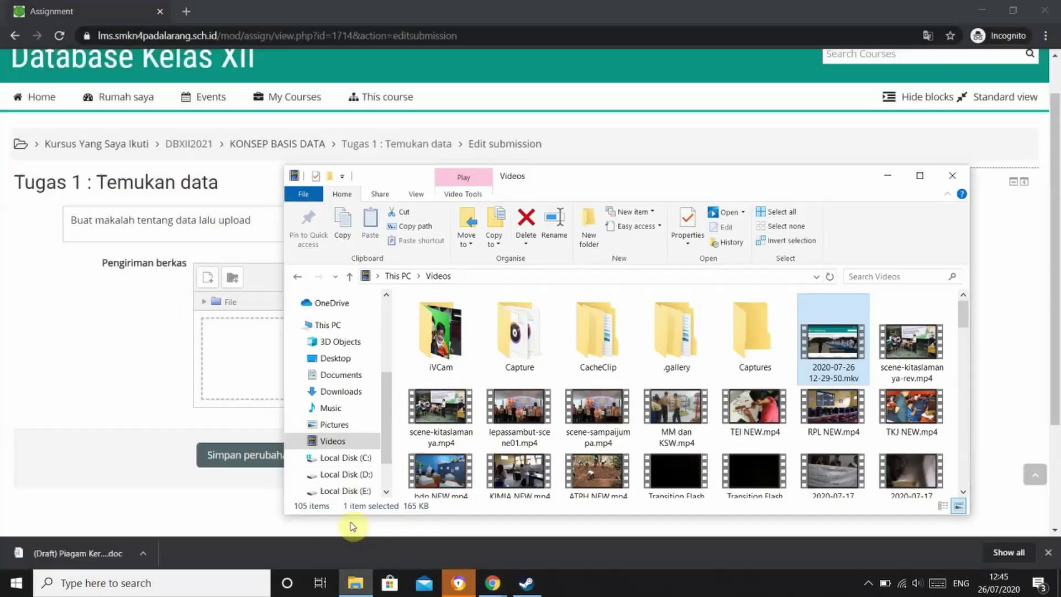
click(343, 375)
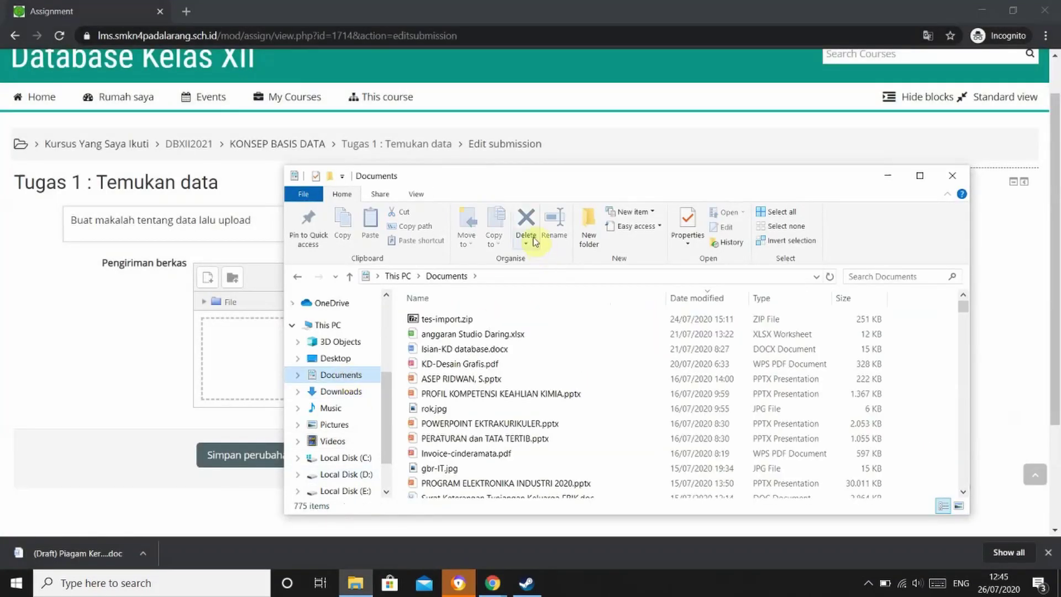
drag(525, 182, 740, 150)
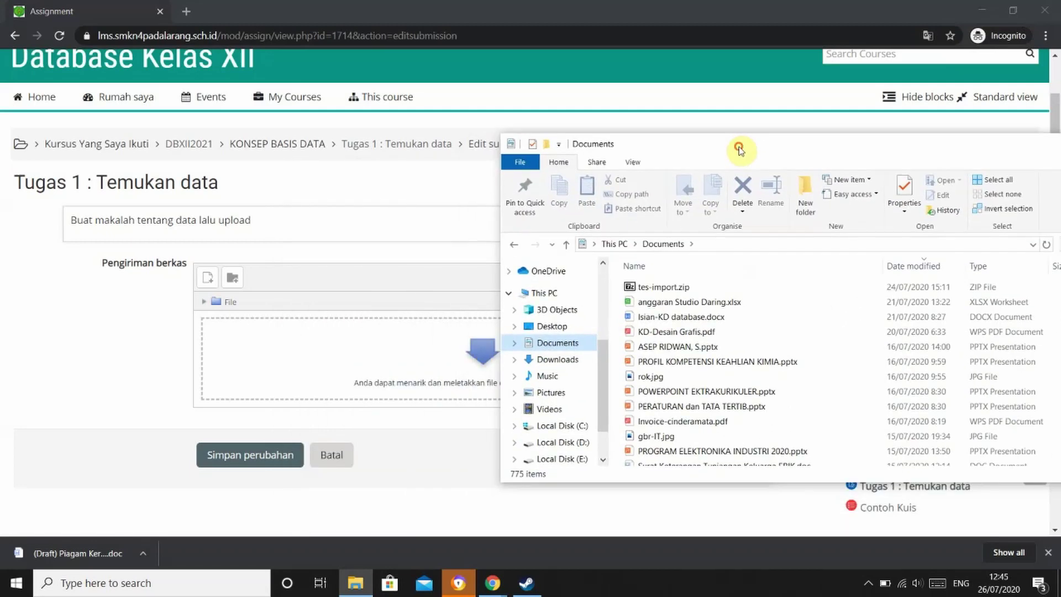
drag(669, 320, 402, 370)
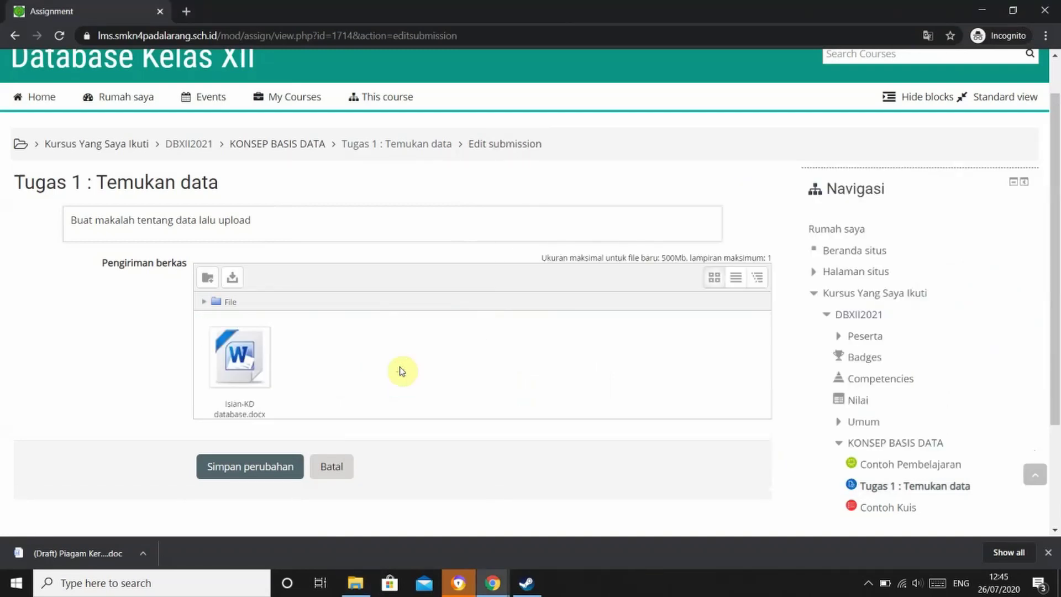
click(241, 475)
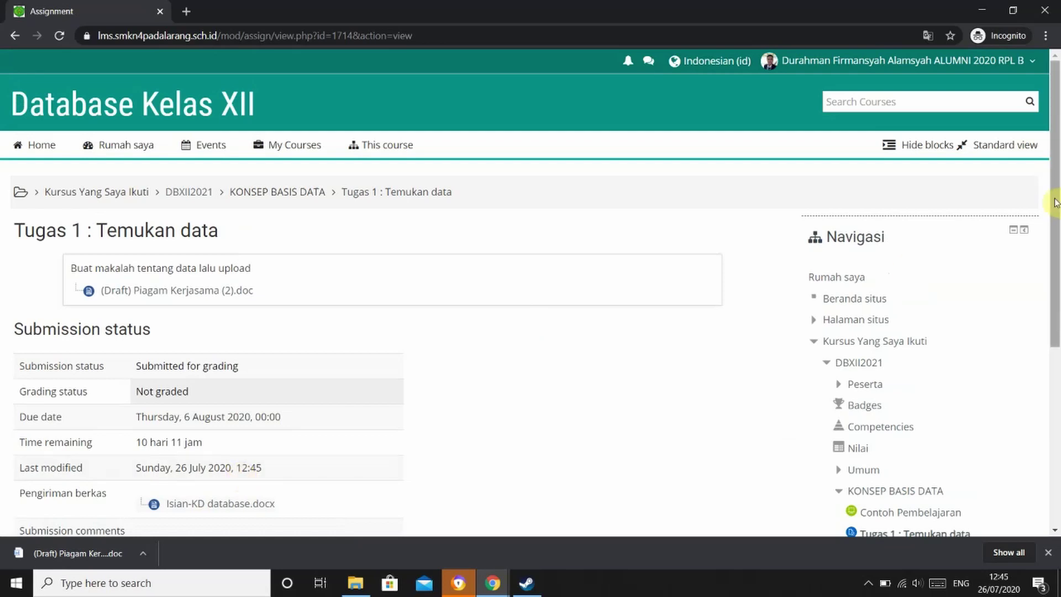
Highlight the Pengiriman berkas label in the submission status, then reopen the submission for editing and save it again
drag(1057, 210, 1057, 262)
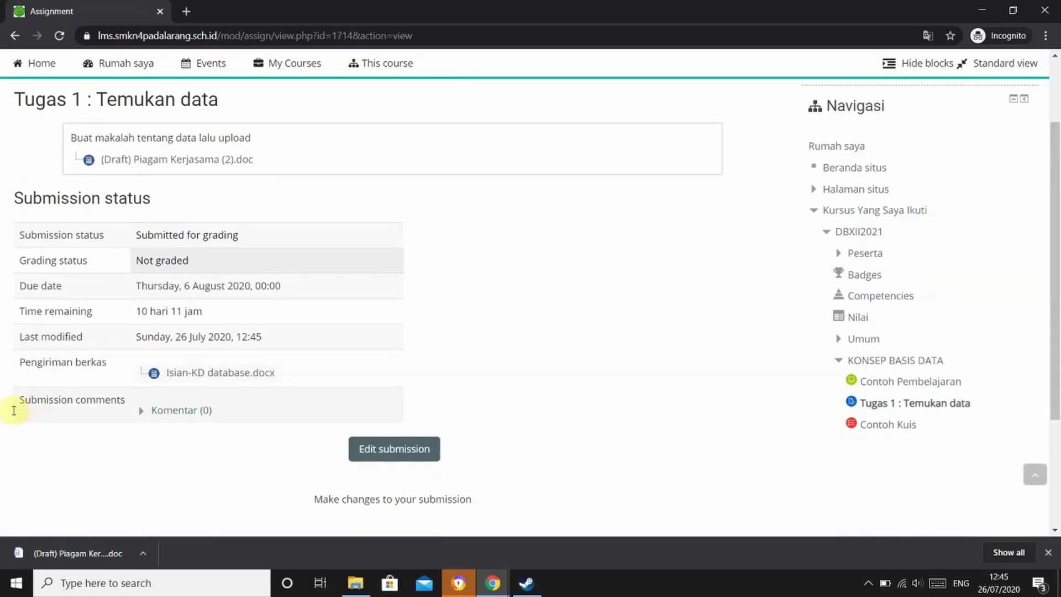
drag(18, 374, 108, 362)
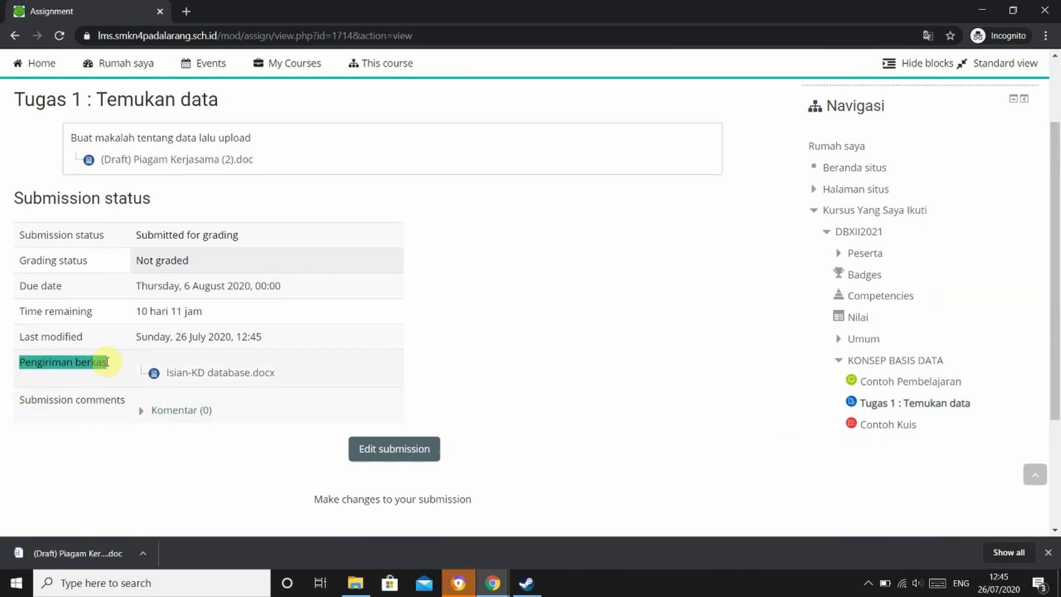
click(420, 456)
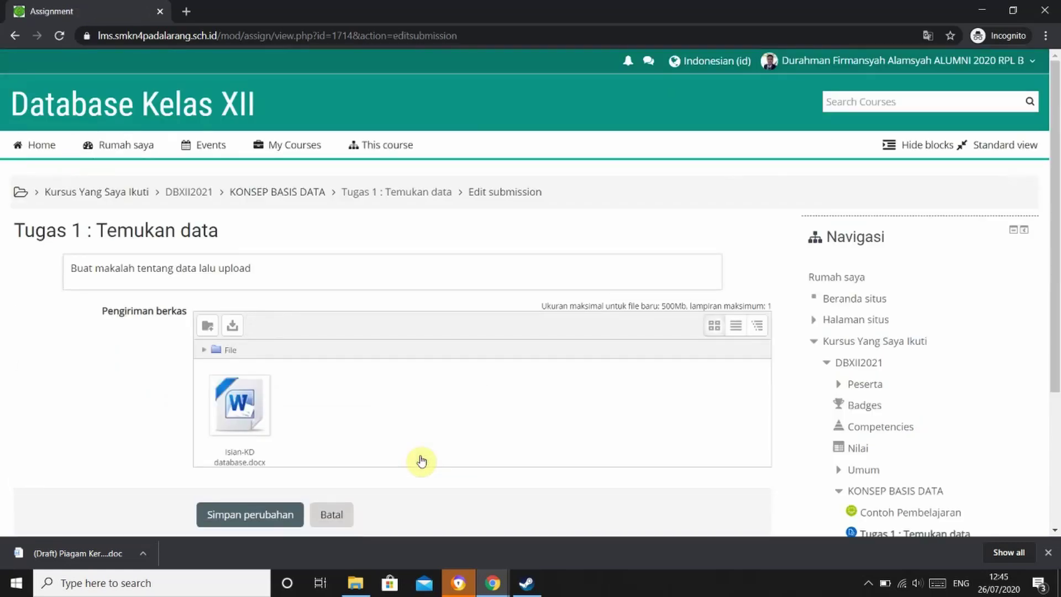
drag(1056, 199, 1057, 251)
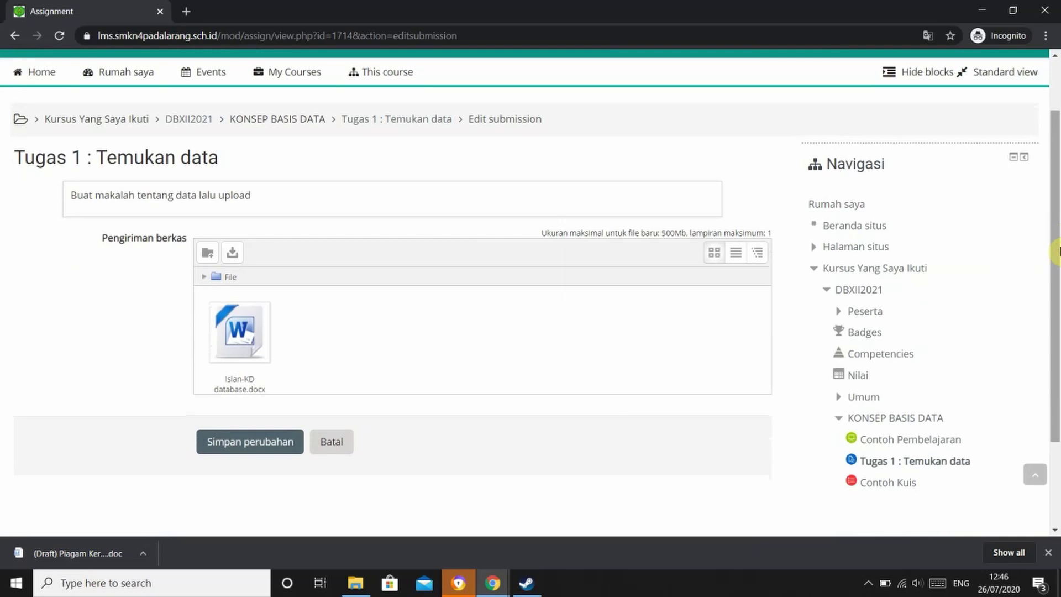
click(256, 444)
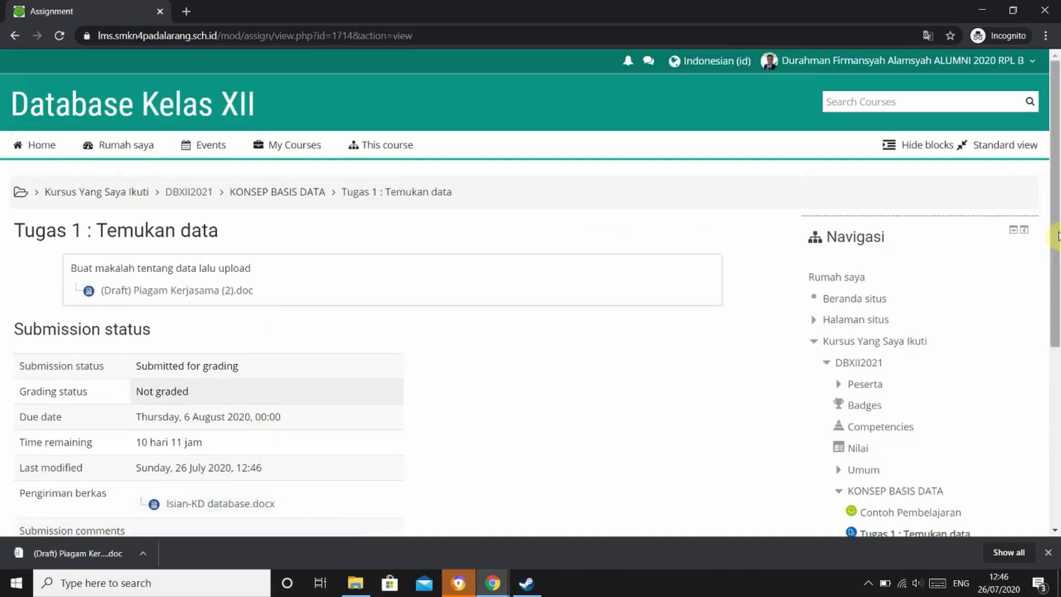
Return to the DBXII2021 course page and review the status of the KONSEP BASIS DATA activities
drag(1055, 245, 1057, 307)
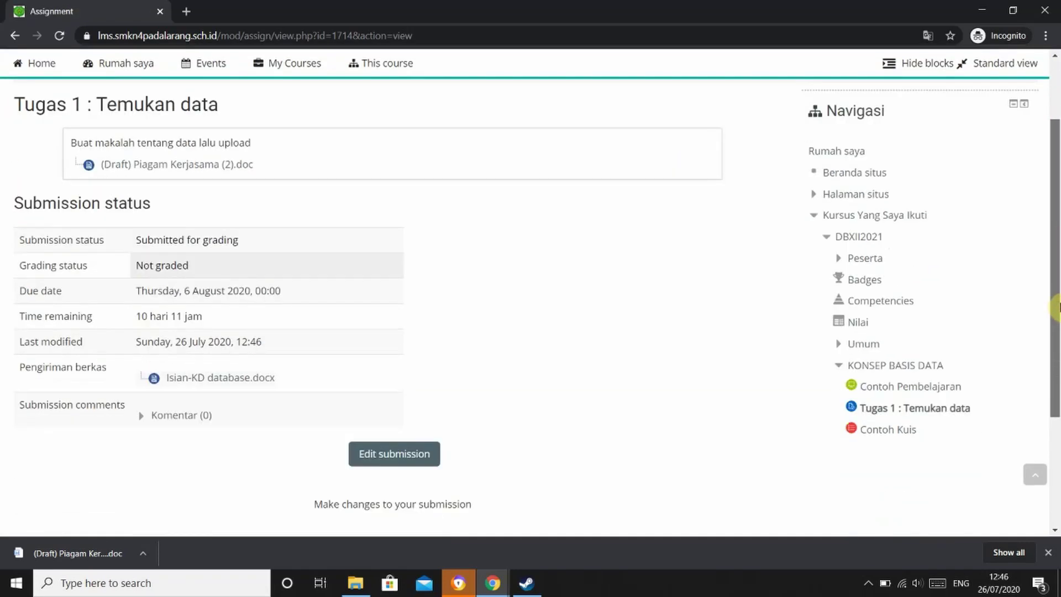
scroll(1057, 306, up, 2)
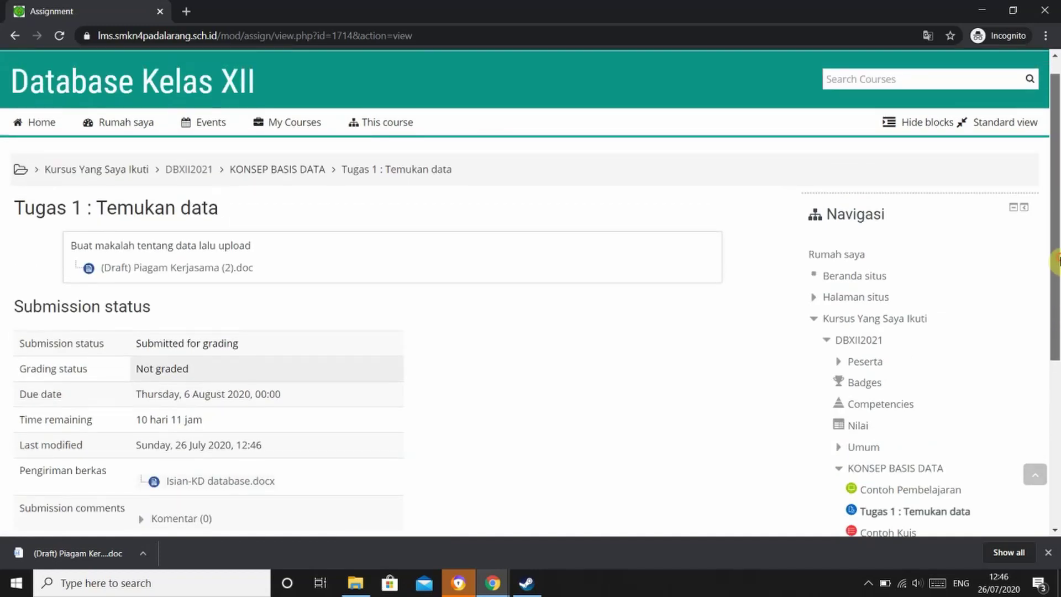
click(193, 170)
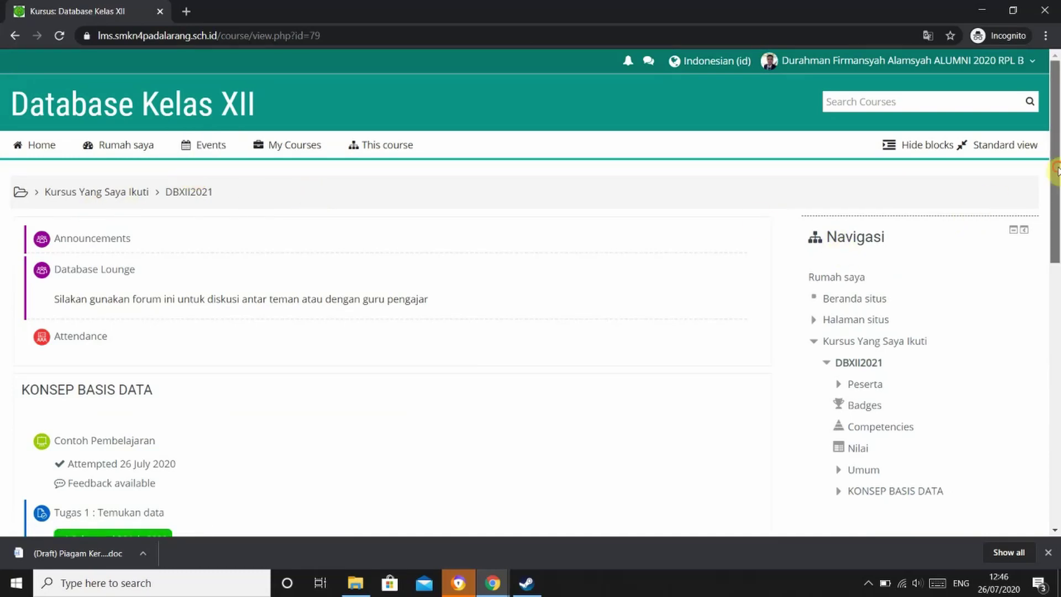
scroll(1057, 169, down, 3)
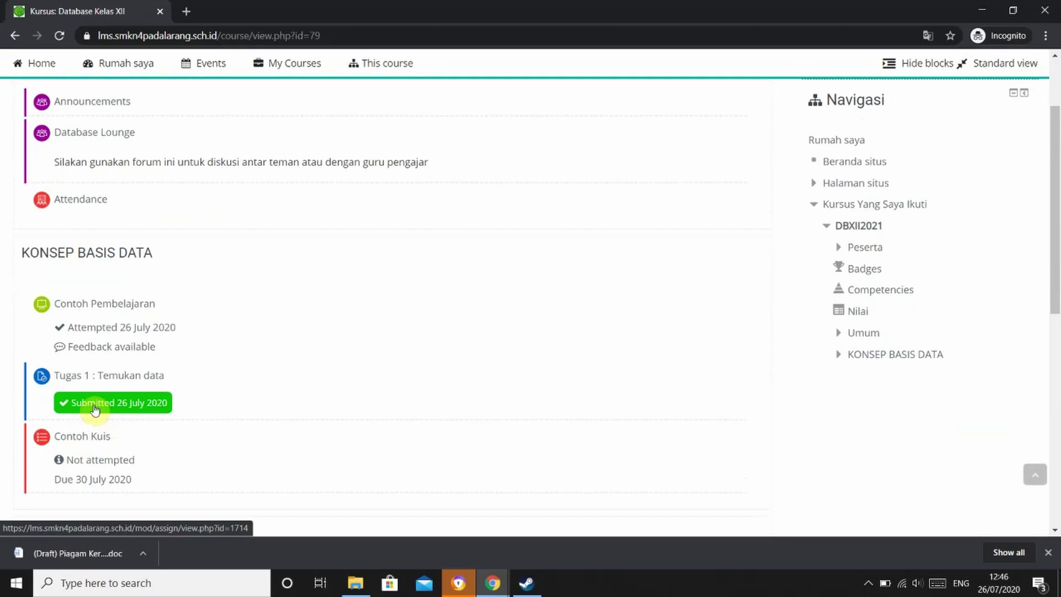
scroll(1057, 288, down, 1)
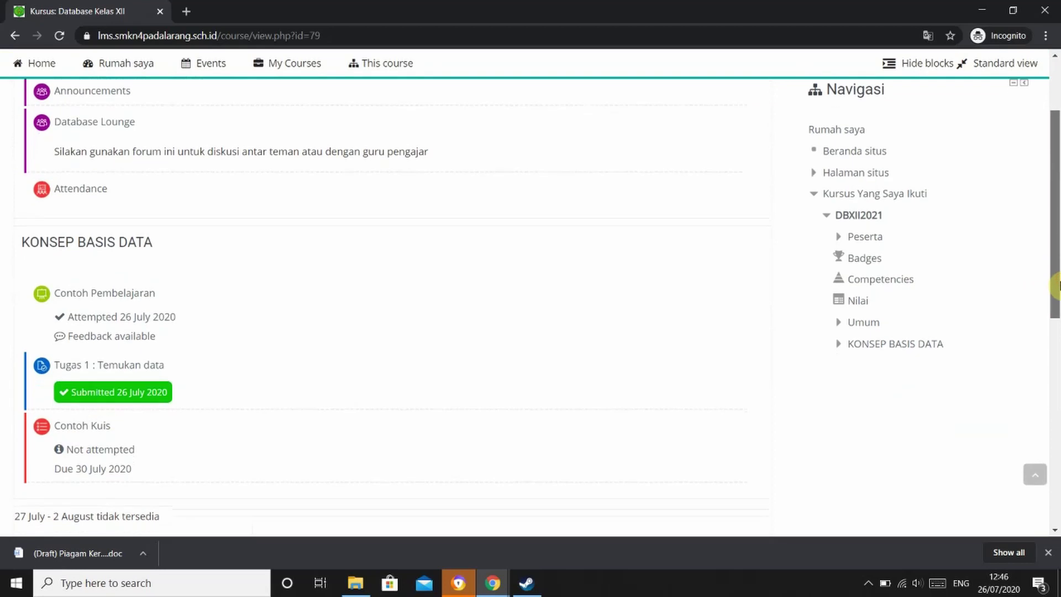
drag(1056, 289, 1056, 323)
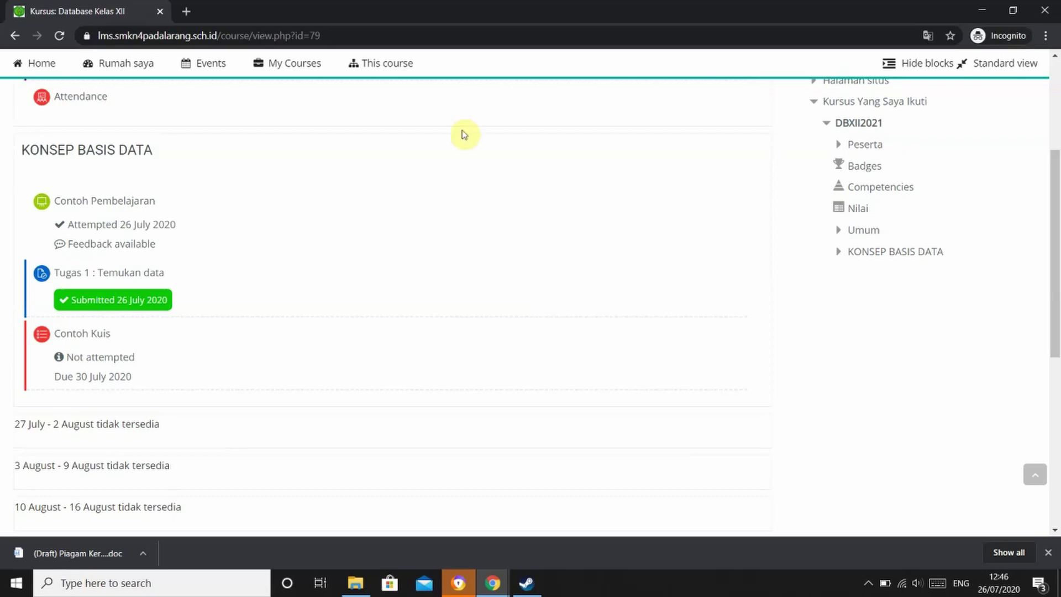
Open Contoh Kuis and highlight its allowed attempts, time limit and closing date, then clear the highlight
click(84, 335)
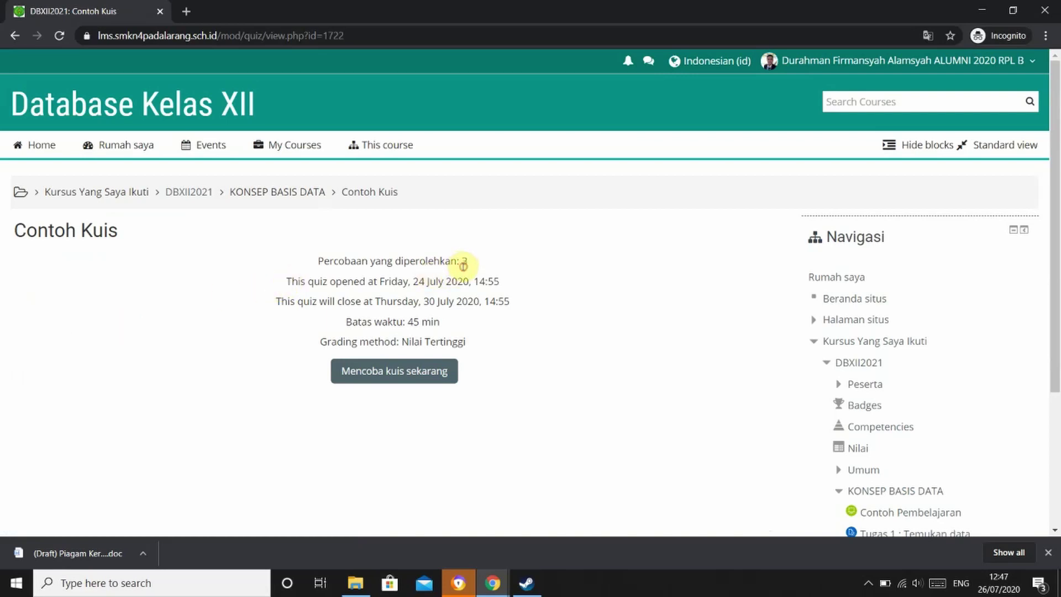
drag(462, 264, 474, 271)
click(410, 325)
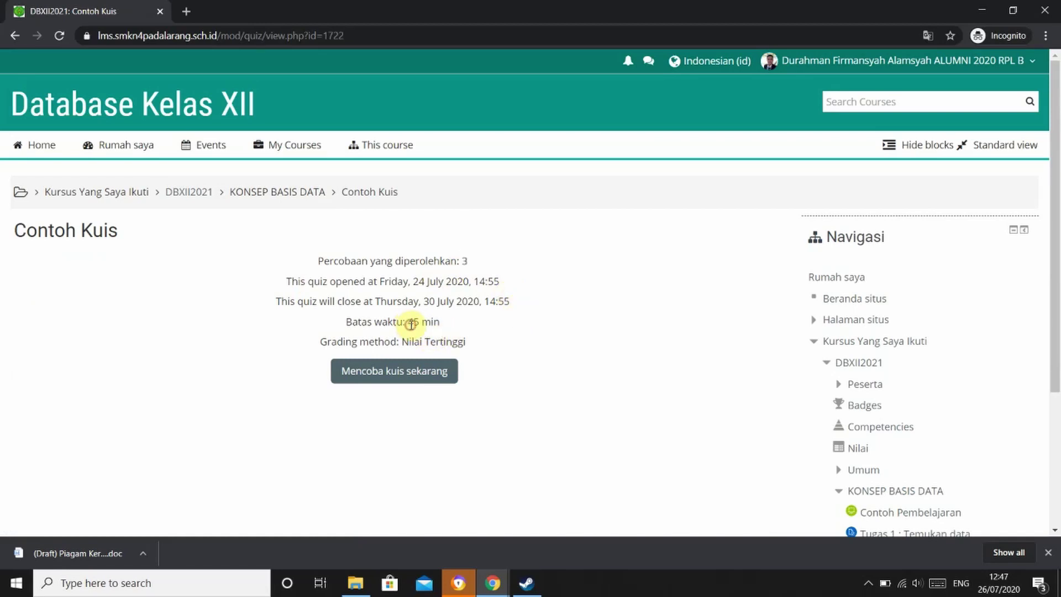
drag(410, 325, 449, 323)
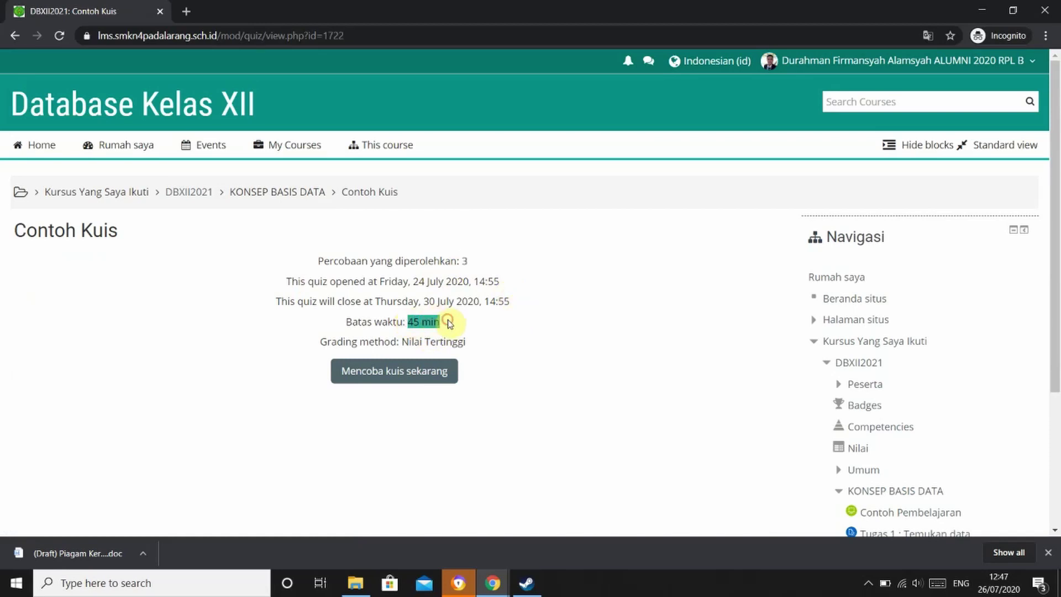
drag(509, 303, 276, 310)
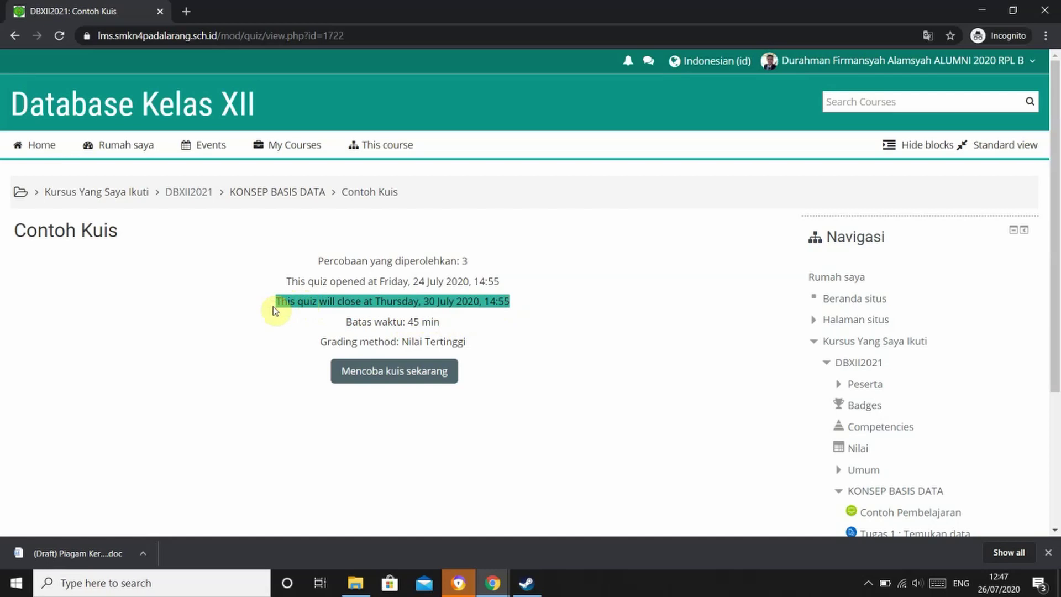
click(581, 382)
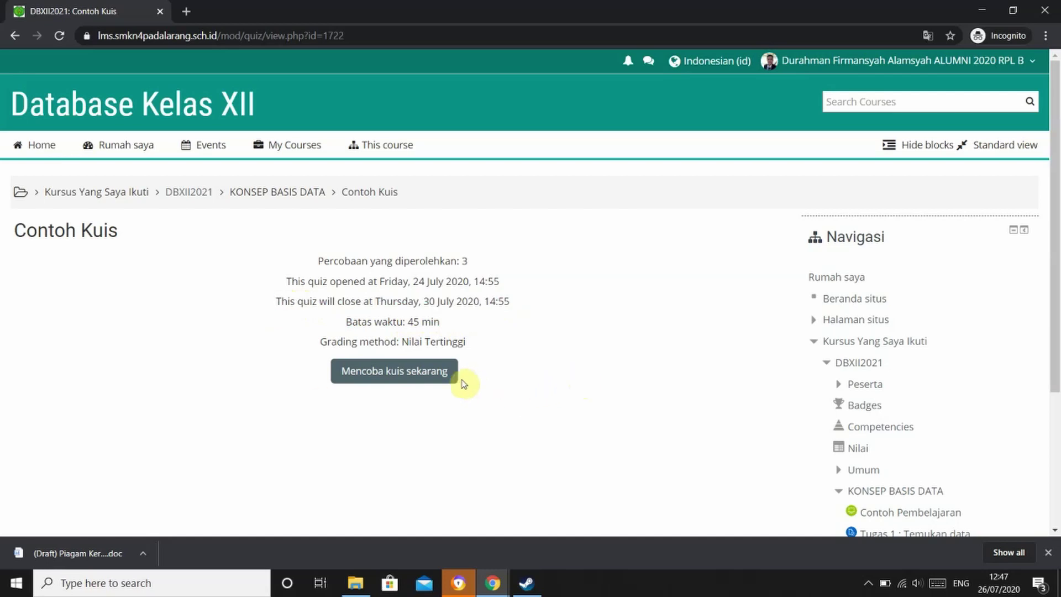
Start a timed attempt at Contoh Kuis and answer question 1 with "b. 2"
click(420, 378)
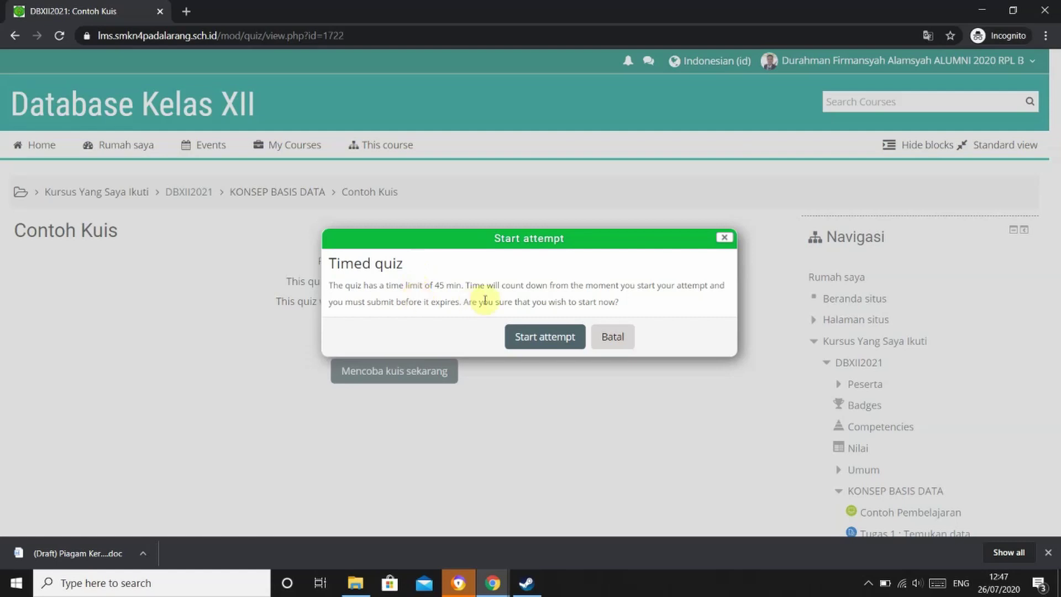
click(532, 339)
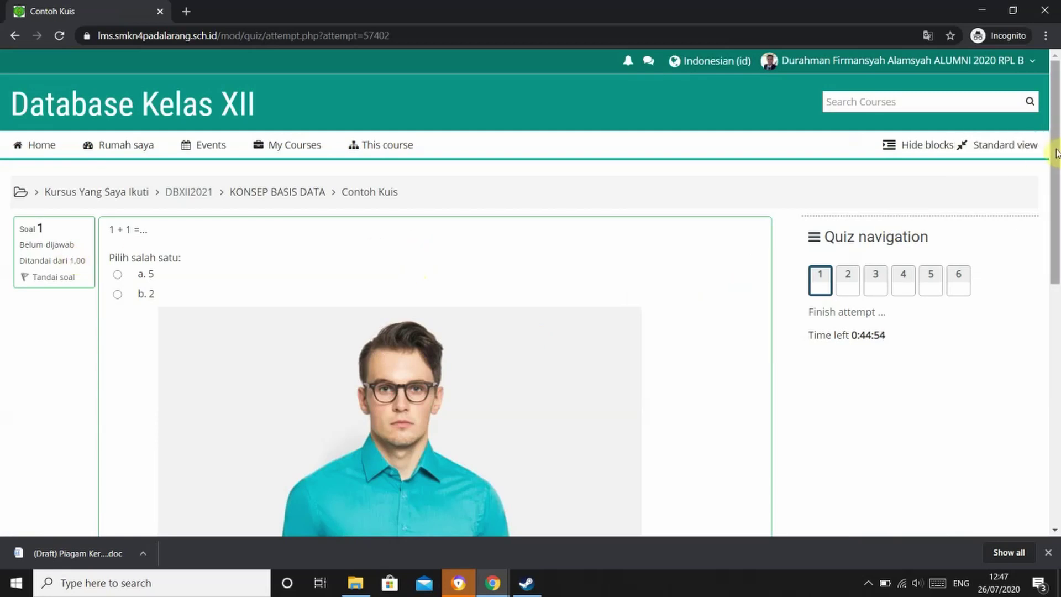
drag(1057, 153, 1056, 192)
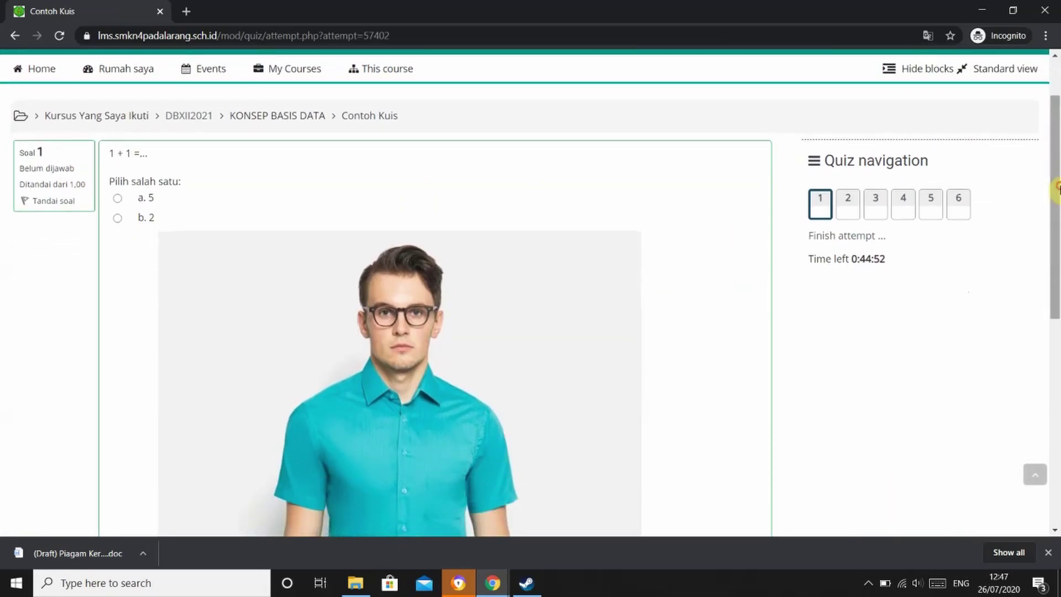
click(117, 218)
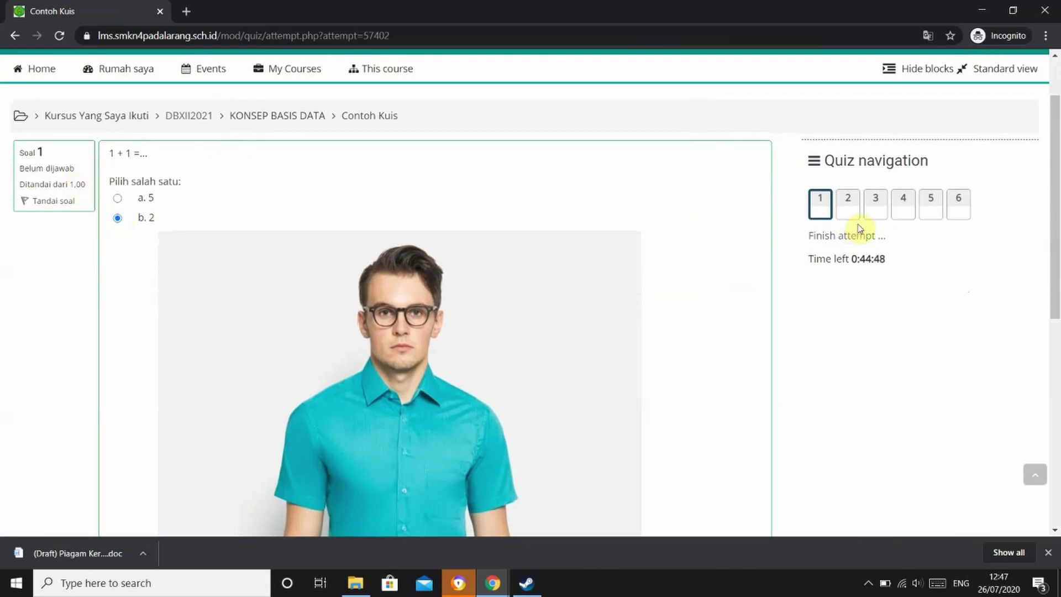
Answer question 2 with "b. POST dan GET" and question 3 with "a. variety"
click(847, 206)
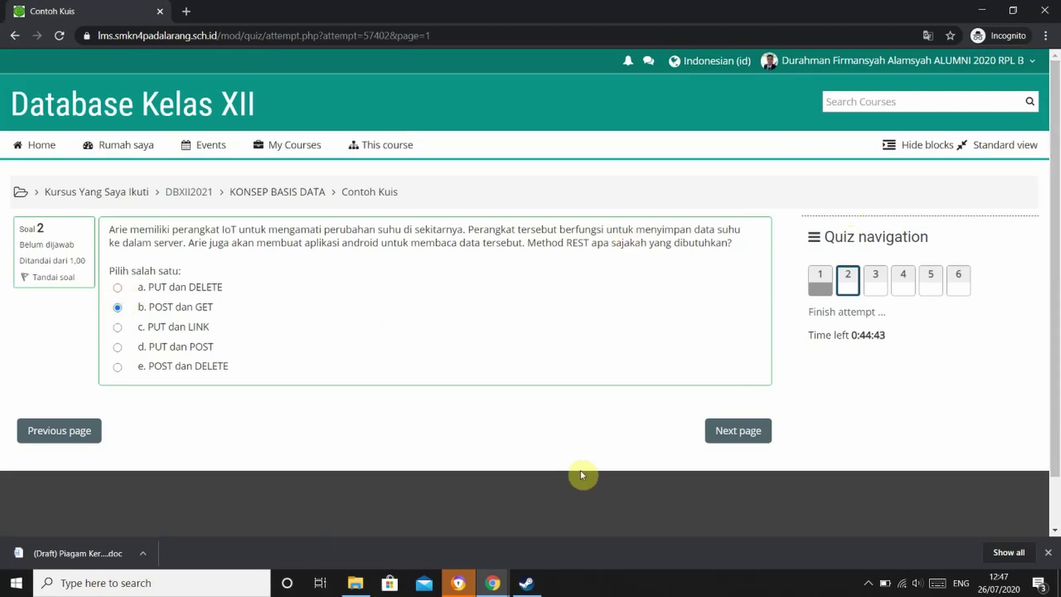
click(749, 436)
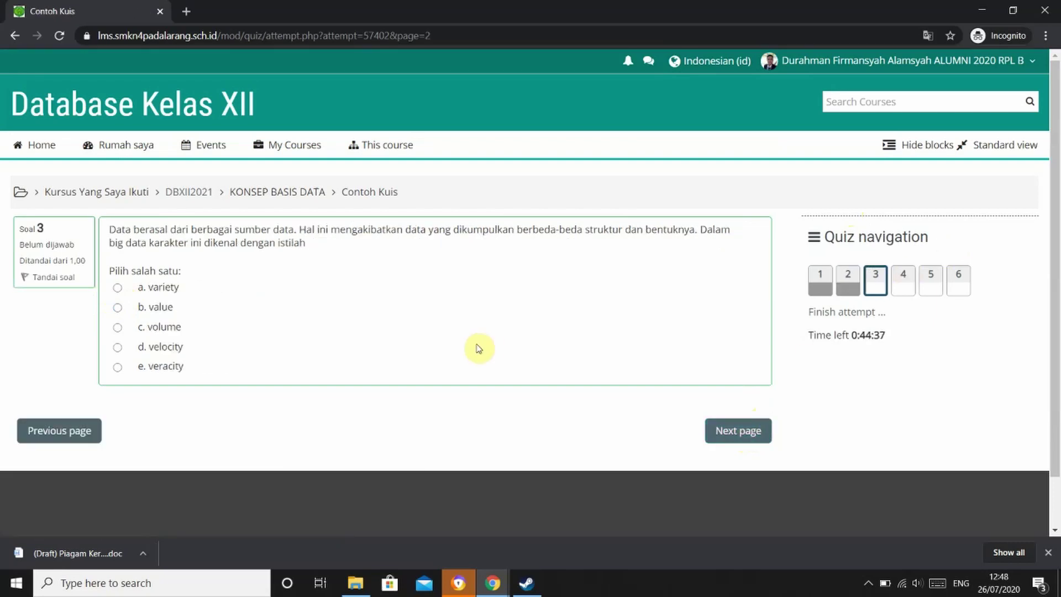
click(118, 289)
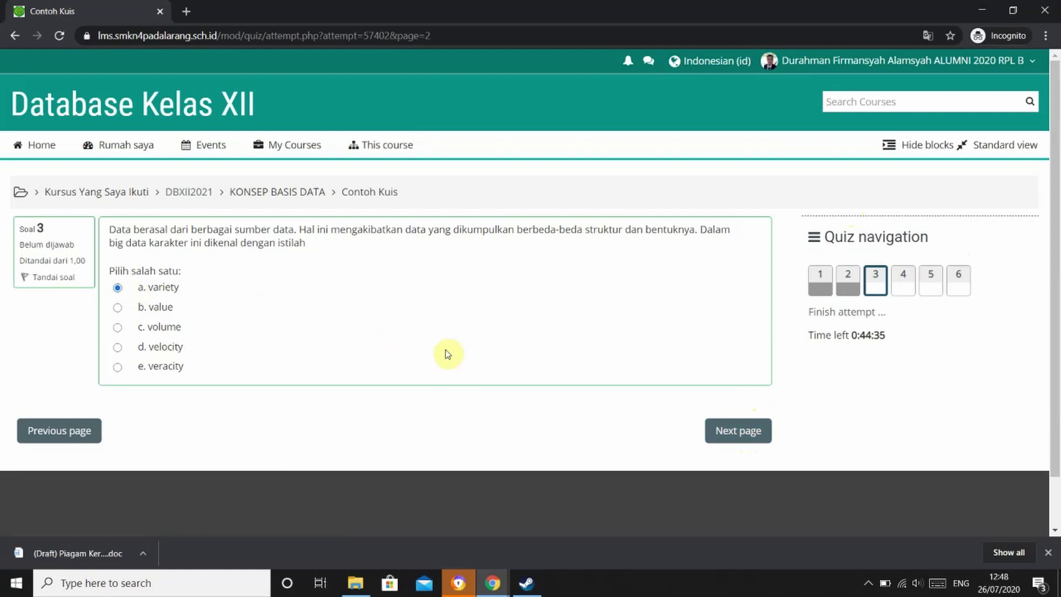
Answer question 4 with "c. IR" and advance to question 5
click(751, 436)
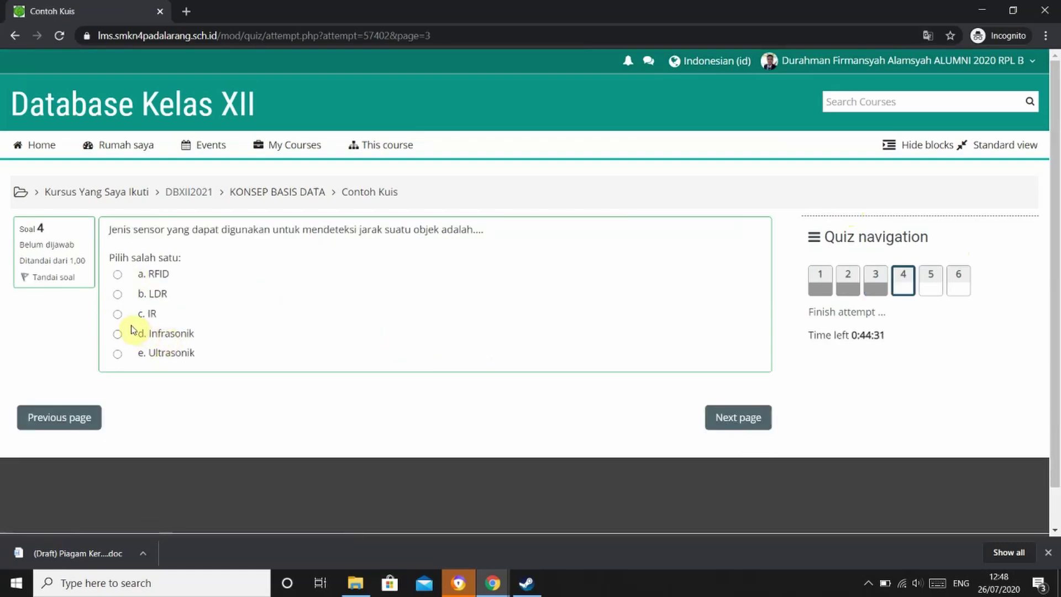
click(119, 315)
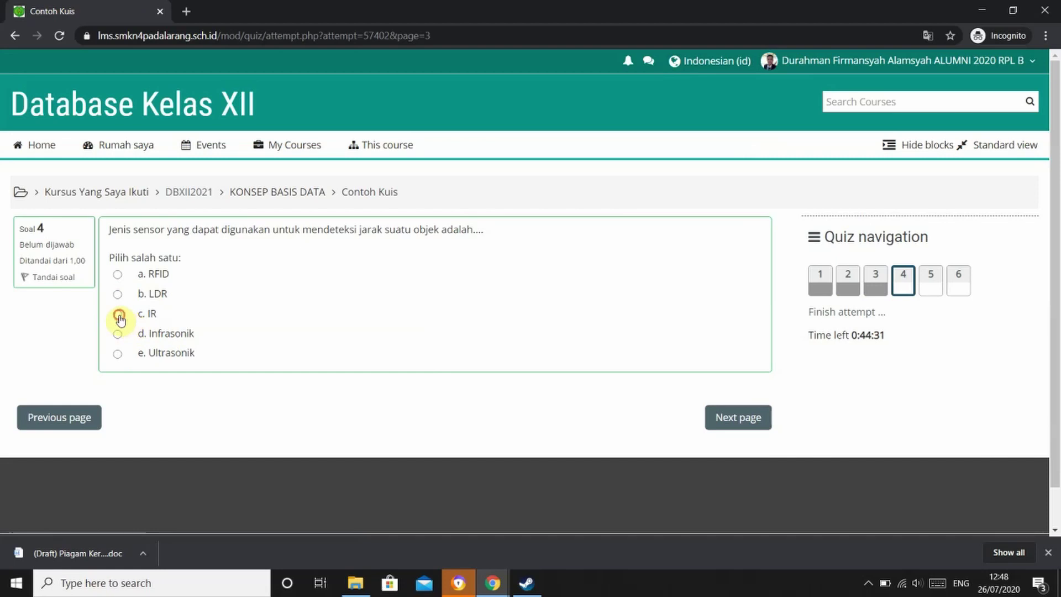
click(742, 418)
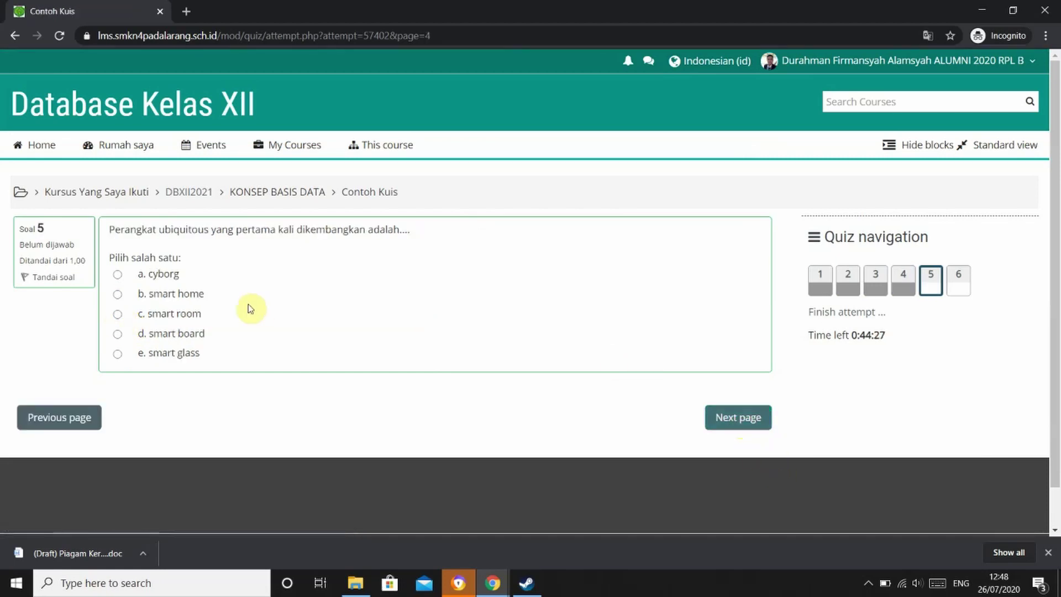
Answer question 5 with "a. cyborg" and question 6 with "a. tidak membutuhkan bahasa pemrograman", then finish the attempt and review its summary
click(166, 278)
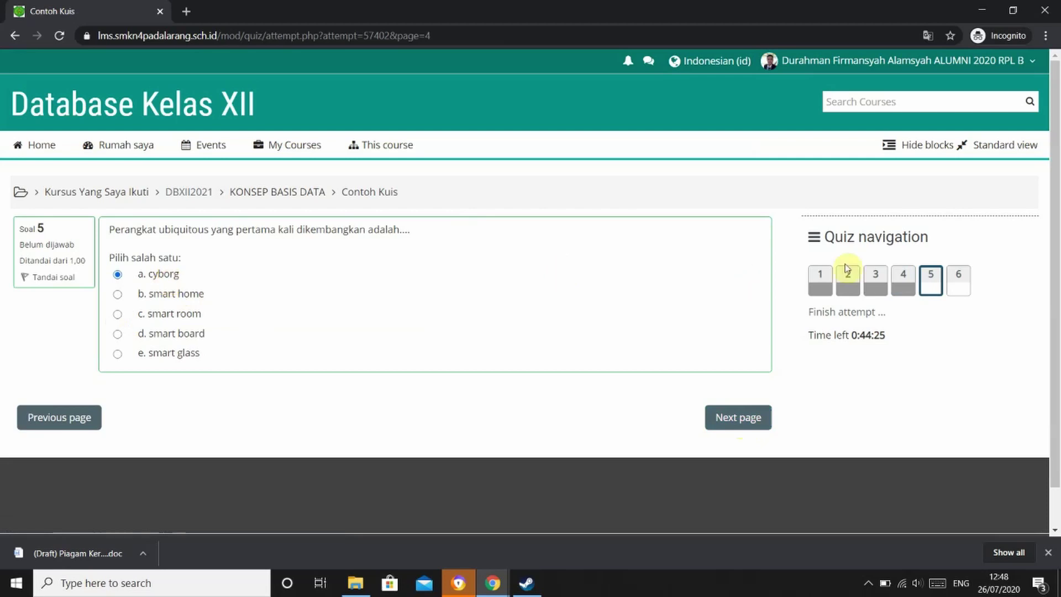
click(959, 285)
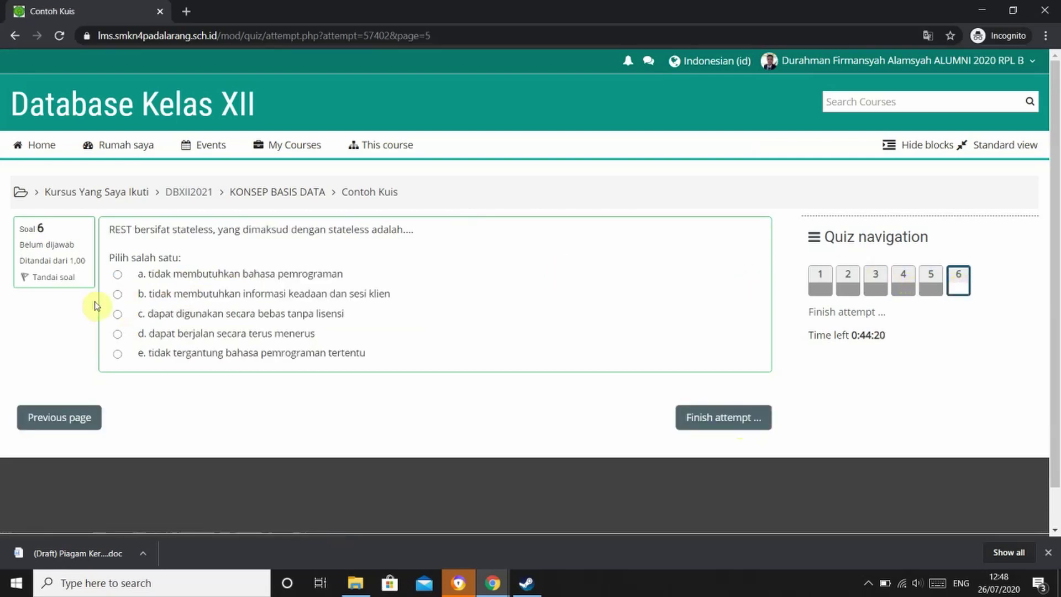
click(115, 276)
click(731, 418)
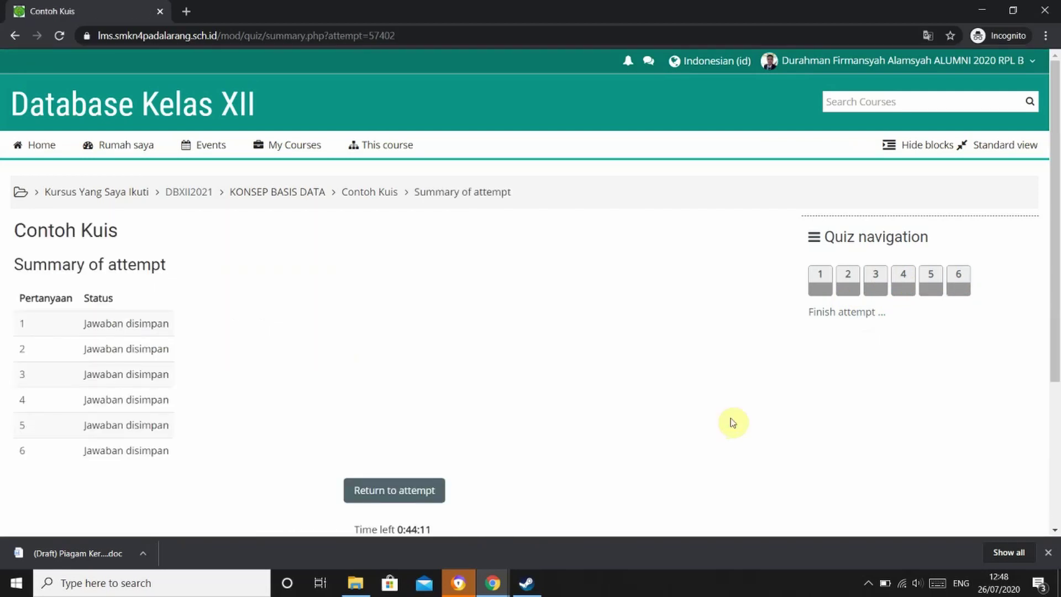
drag(1056, 243, 1059, 312)
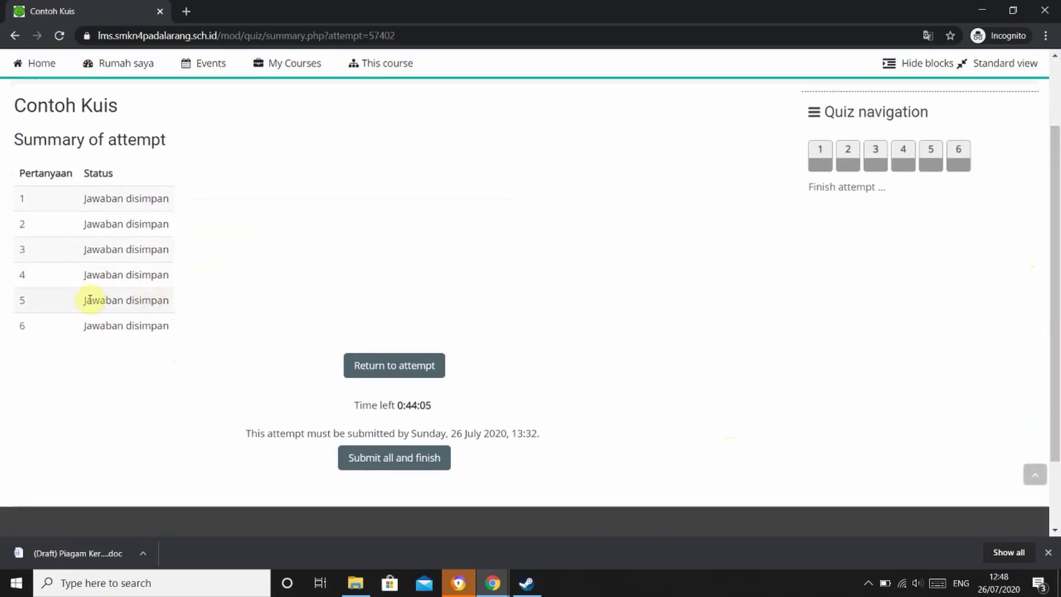
Return to the attempt, change question 6 to "c. dapat digunakan secara bebas tanpa lisensi" and finish the attempt again
click(385, 378)
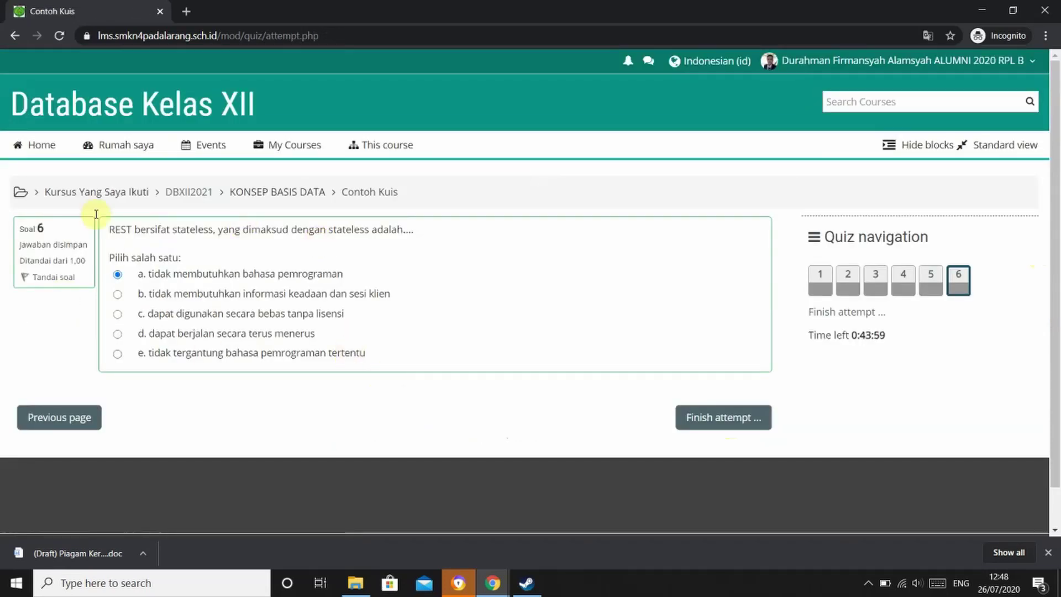
click(118, 314)
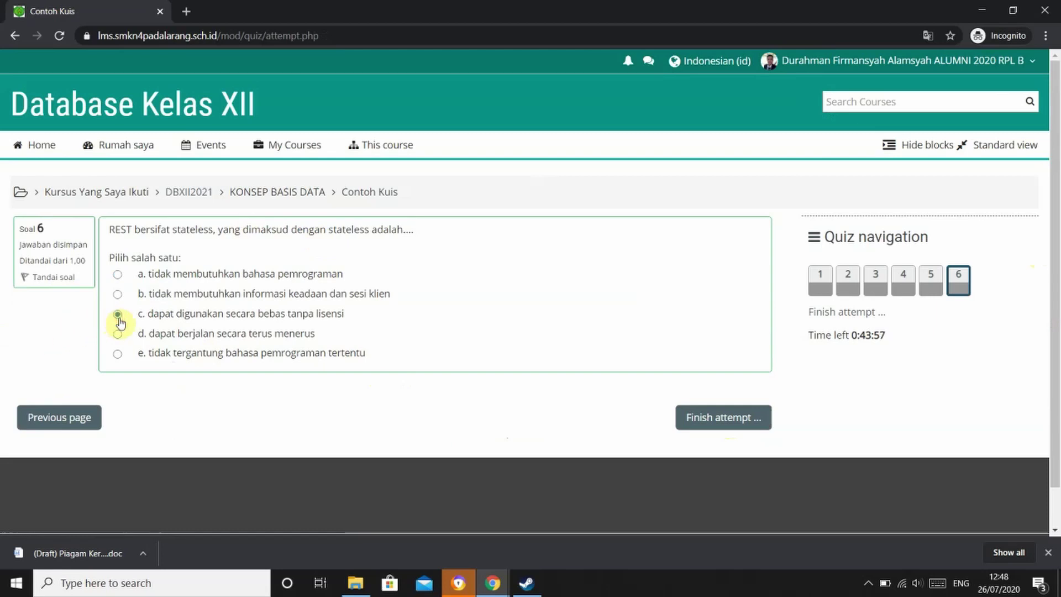
click(856, 316)
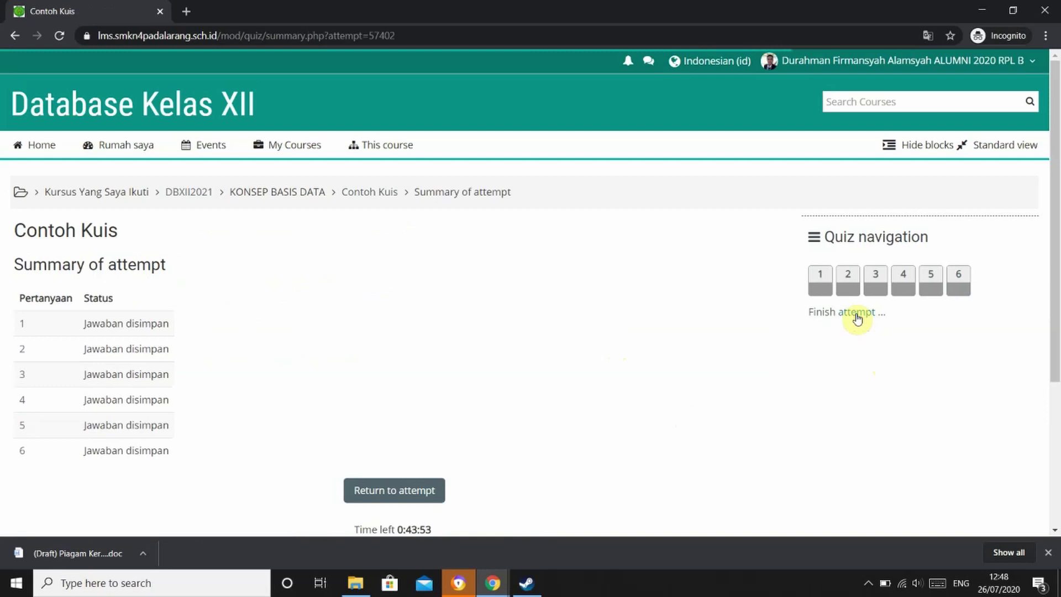
Submit all answers of the Contoh Kuis attempt and confirm the final submission
drag(1056, 254, 1057, 320)
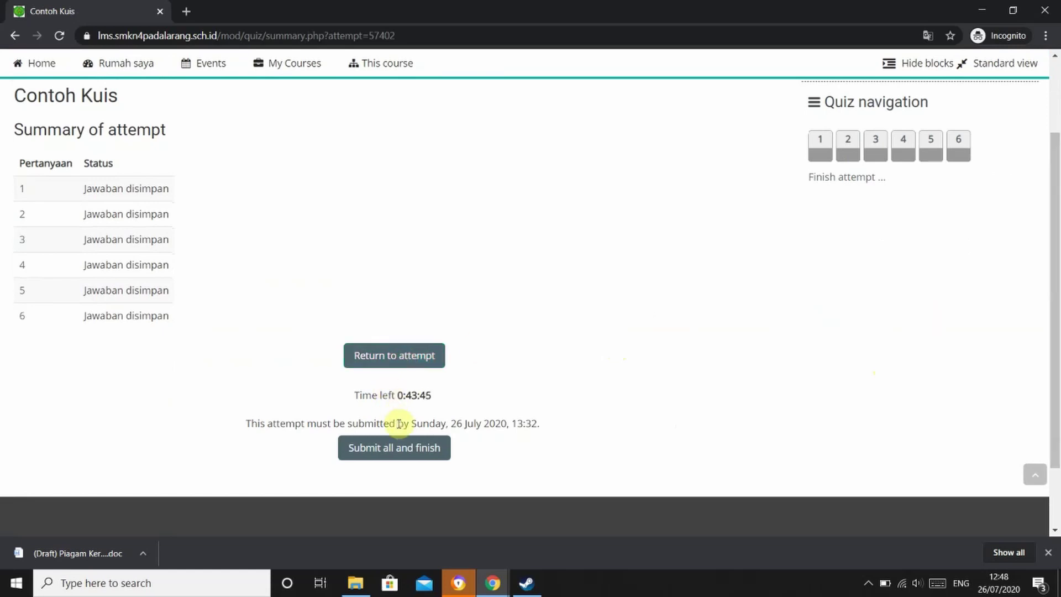
click(410, 453)
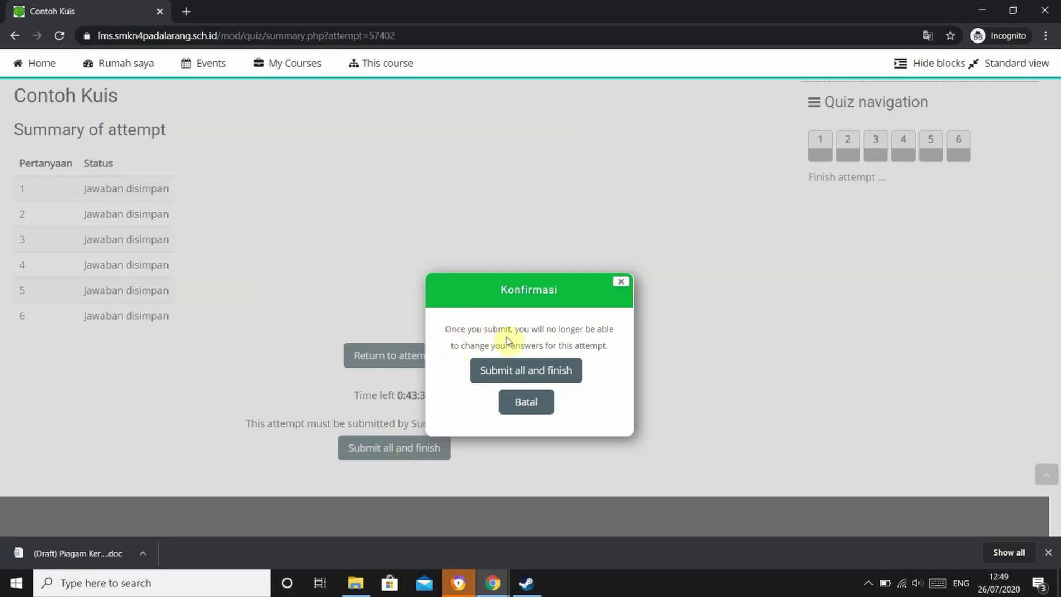
click(541, 375)
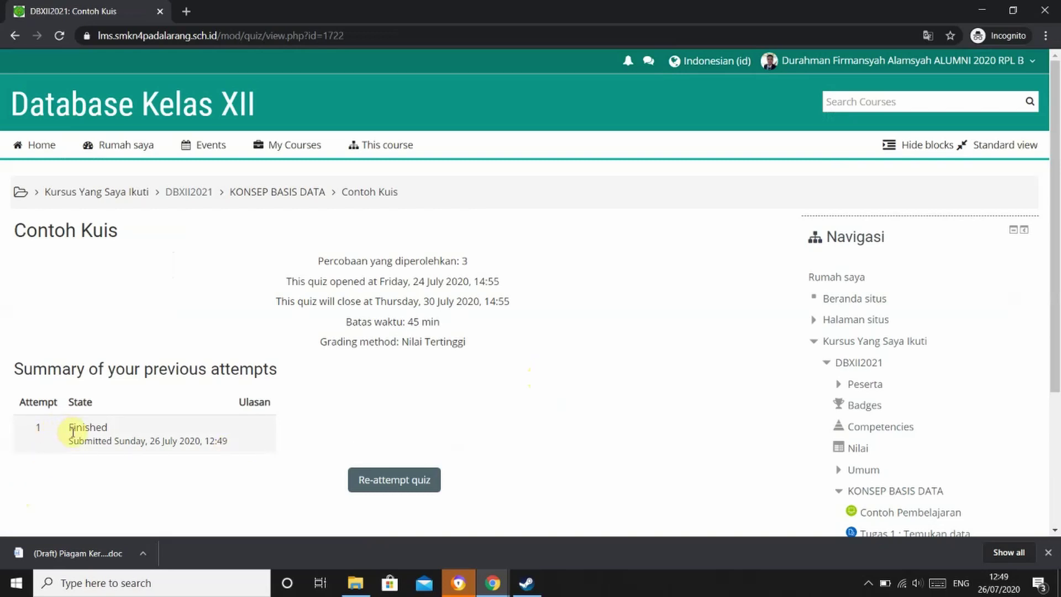
Highlight the submitted attempt's state and clear the highlight, then view the timed re-attempt prompt and dismiss it
drag(73, 431, 202, 442)
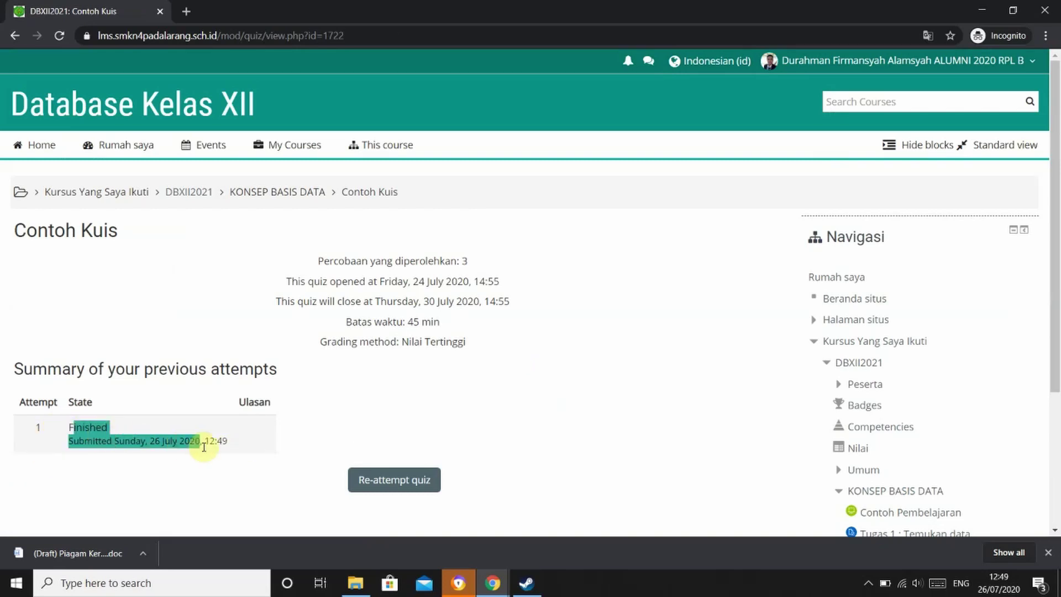
click(215, 475)
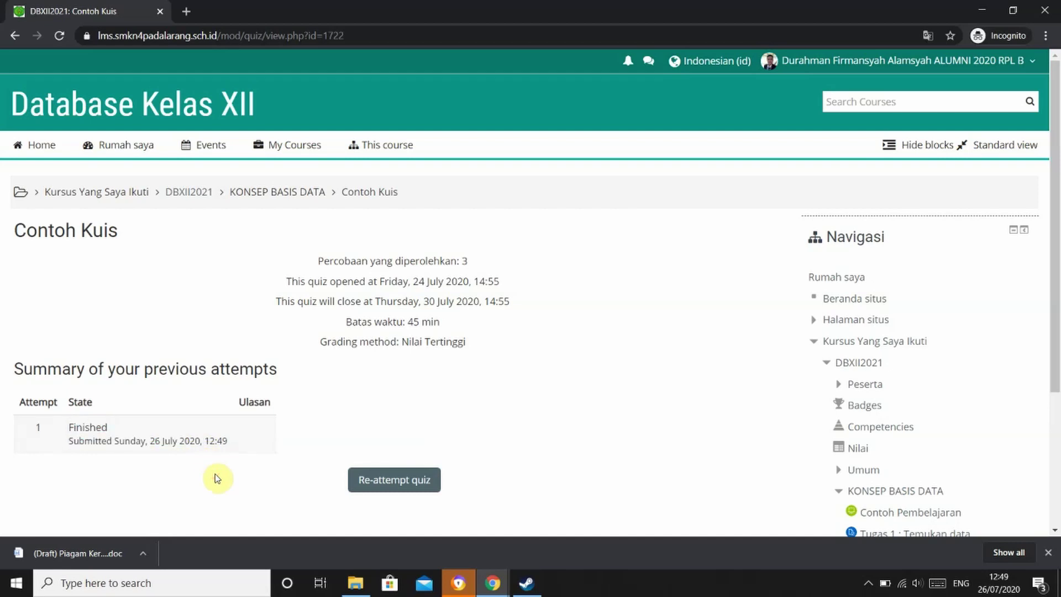
click(407, 487)
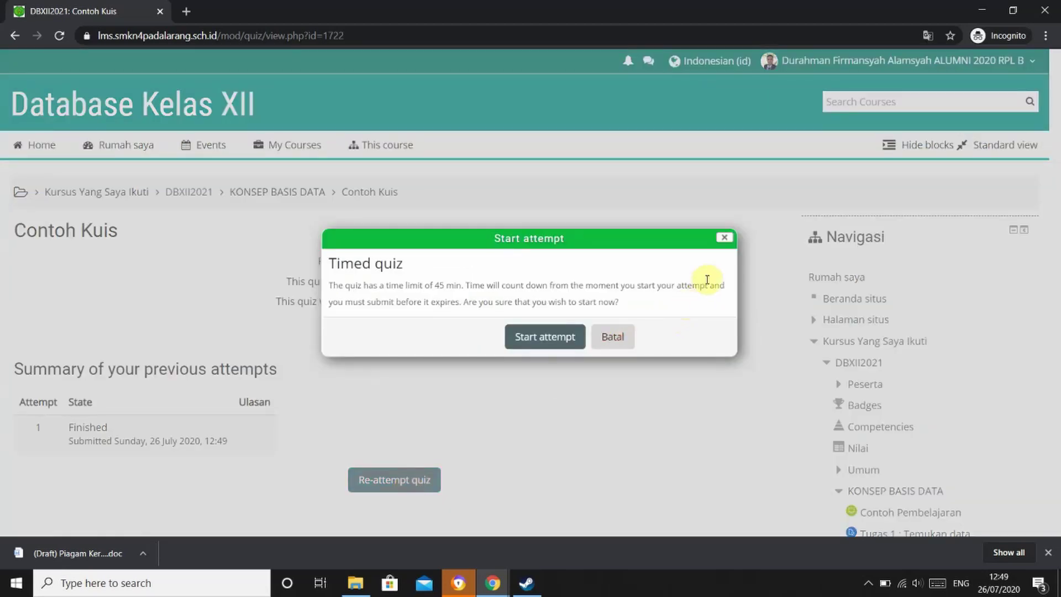
click(725, 238)
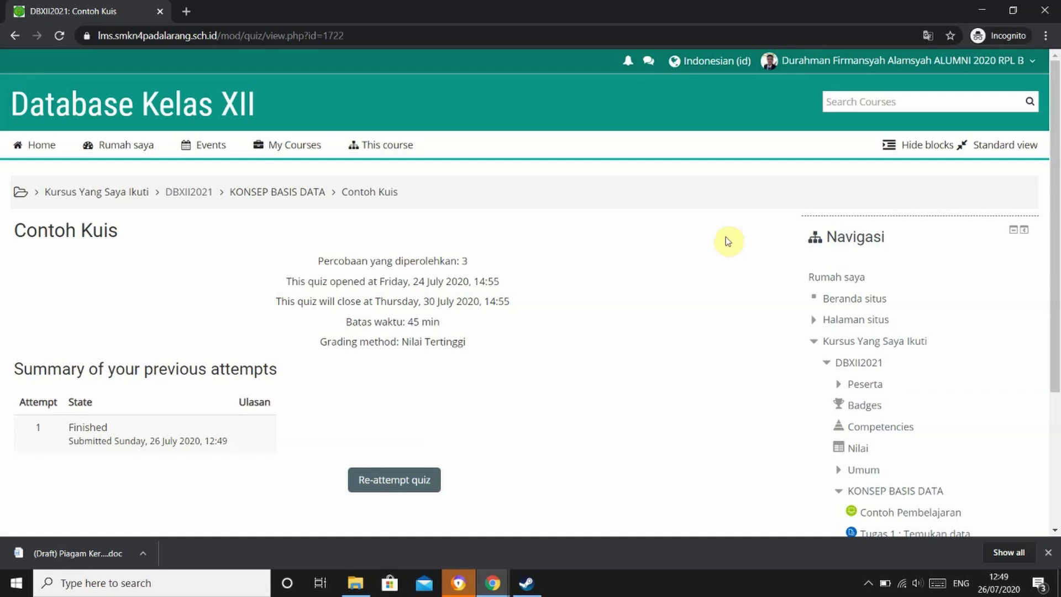
Return to the DBXII2021 course page and log out of the LMS
click(190, 195)
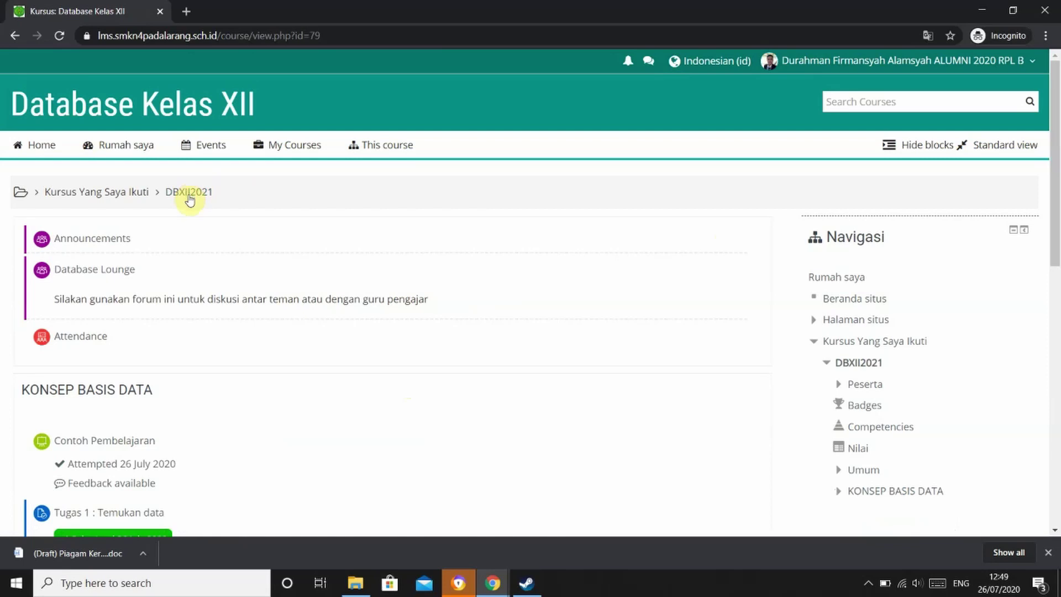
mouse_move(301, 149)
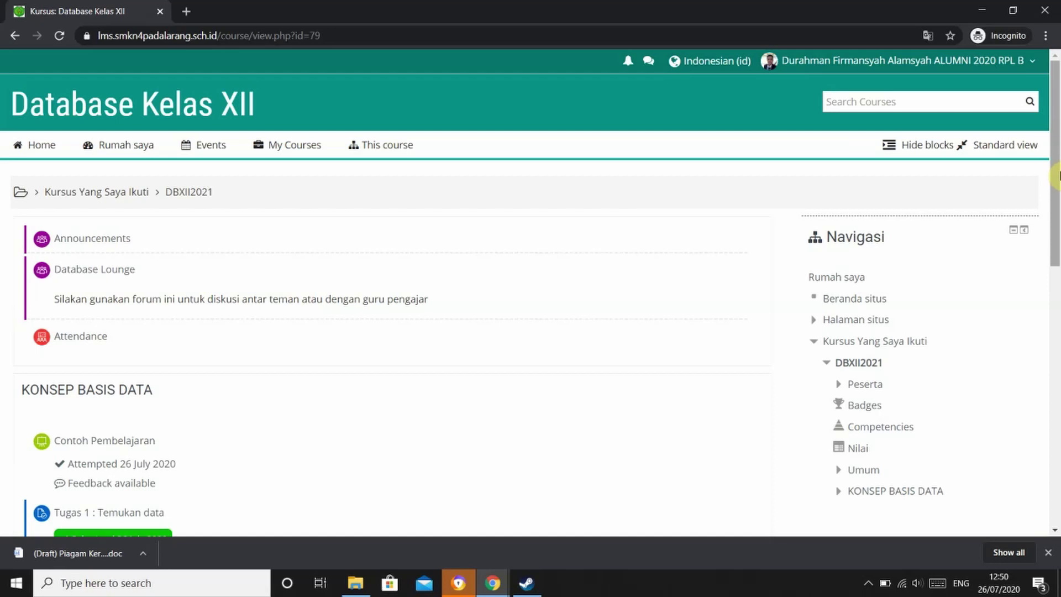
click(1026, 62)
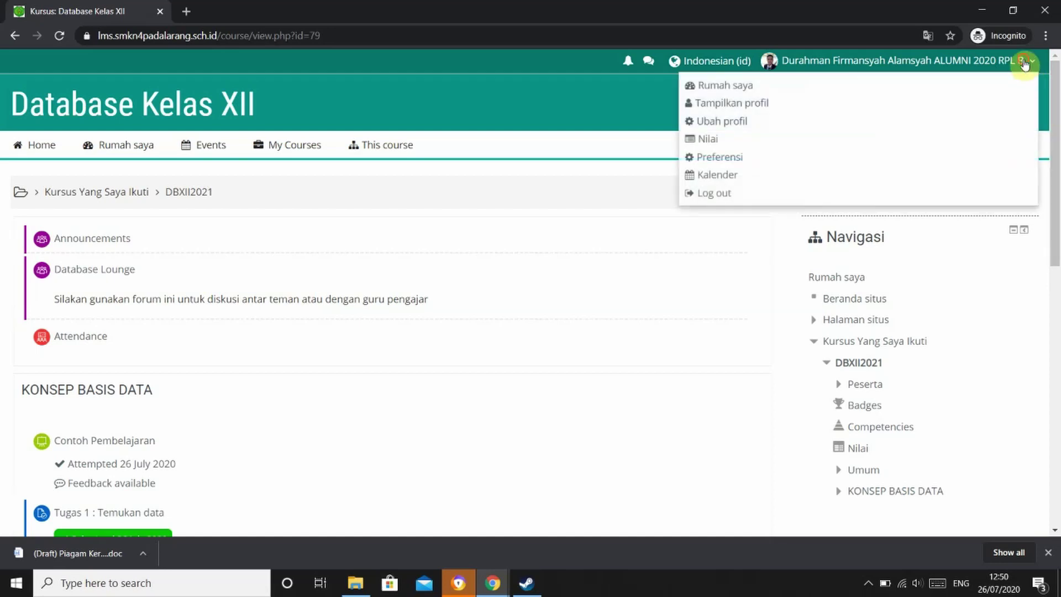
click(706, 209)
click(940, 61)
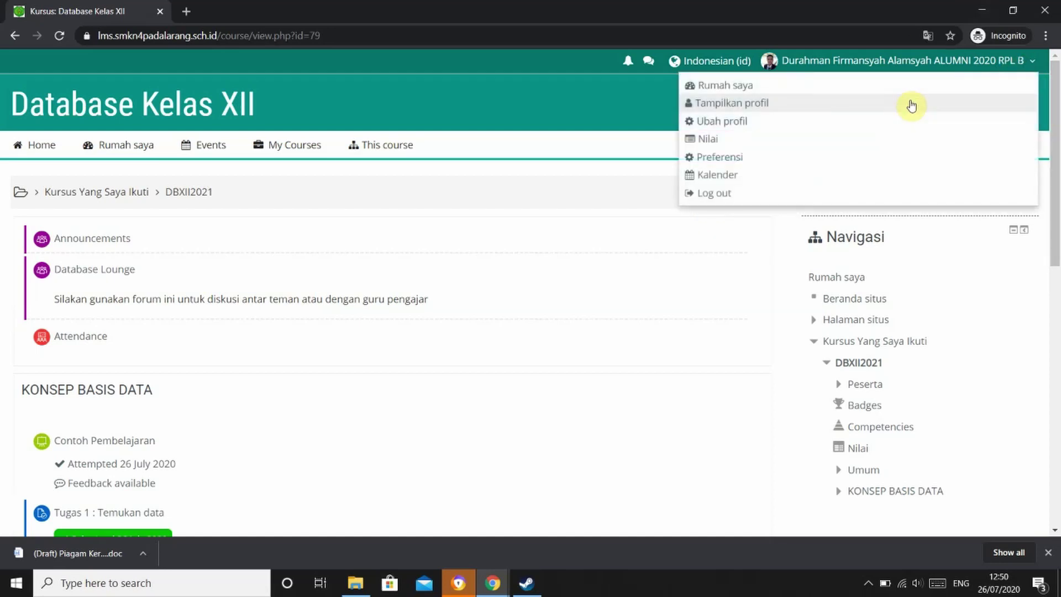
click(730, 195)
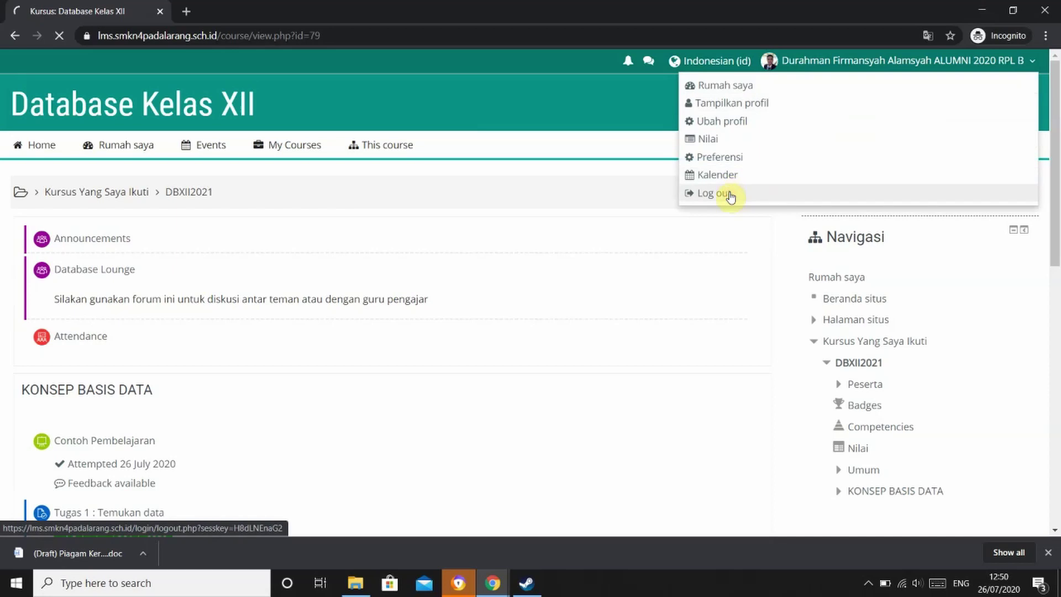
click(1046, 35)
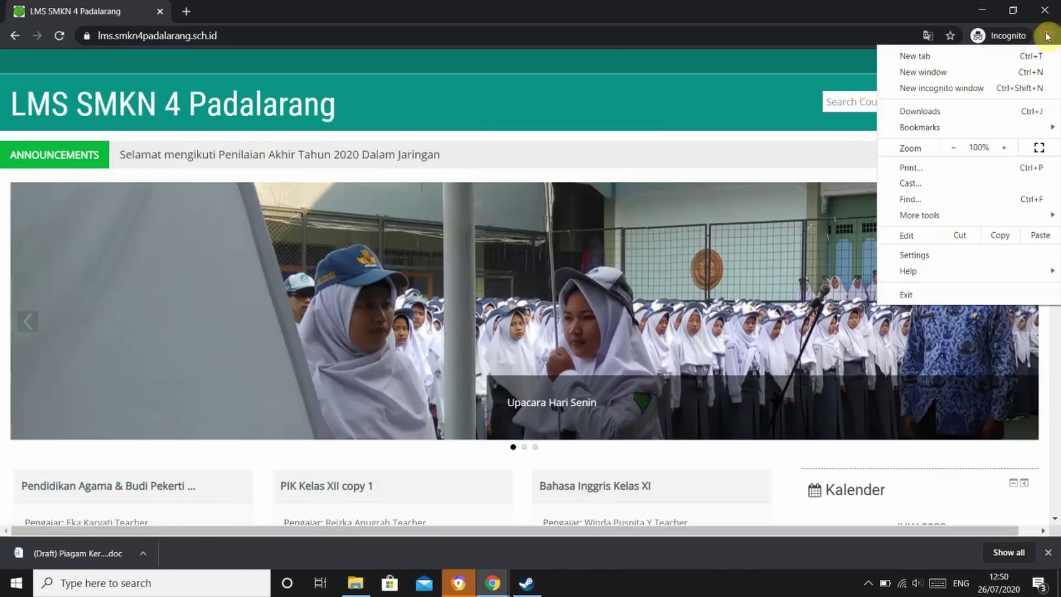
mouse_move(941, 220)
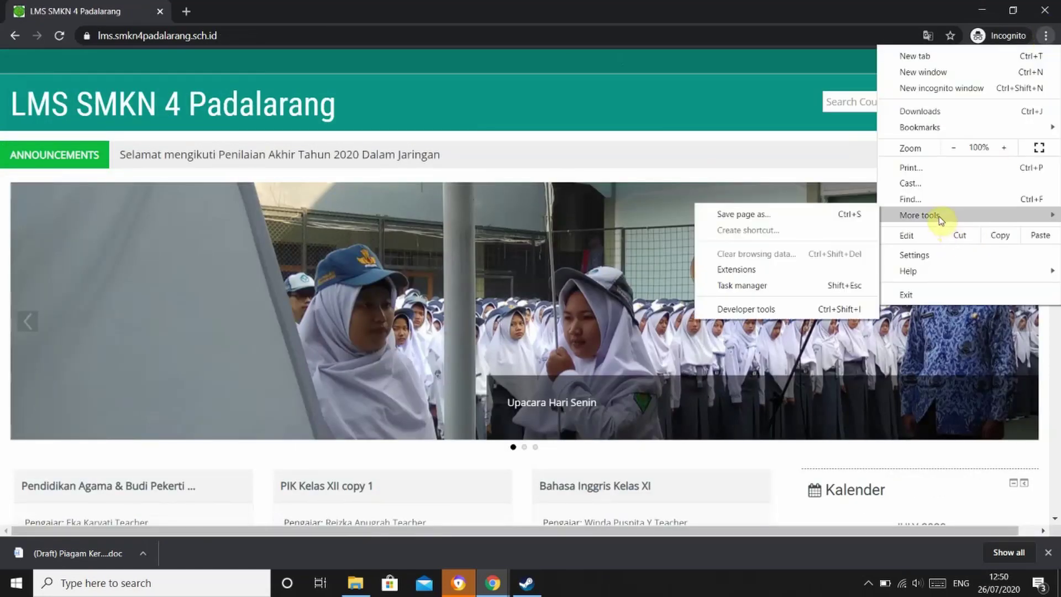
click(759, 314)
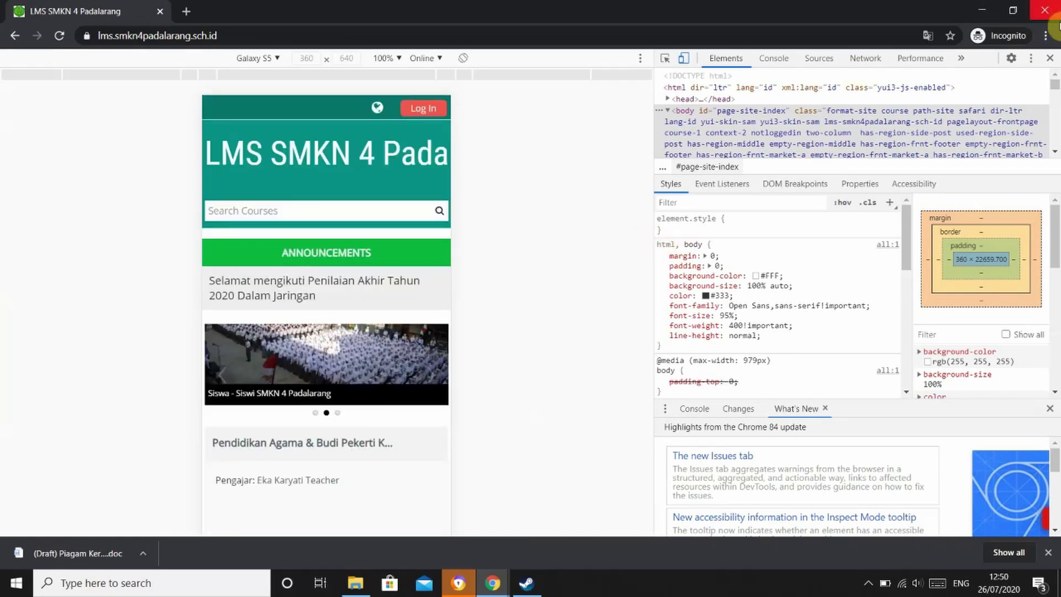
click(1051, 60)
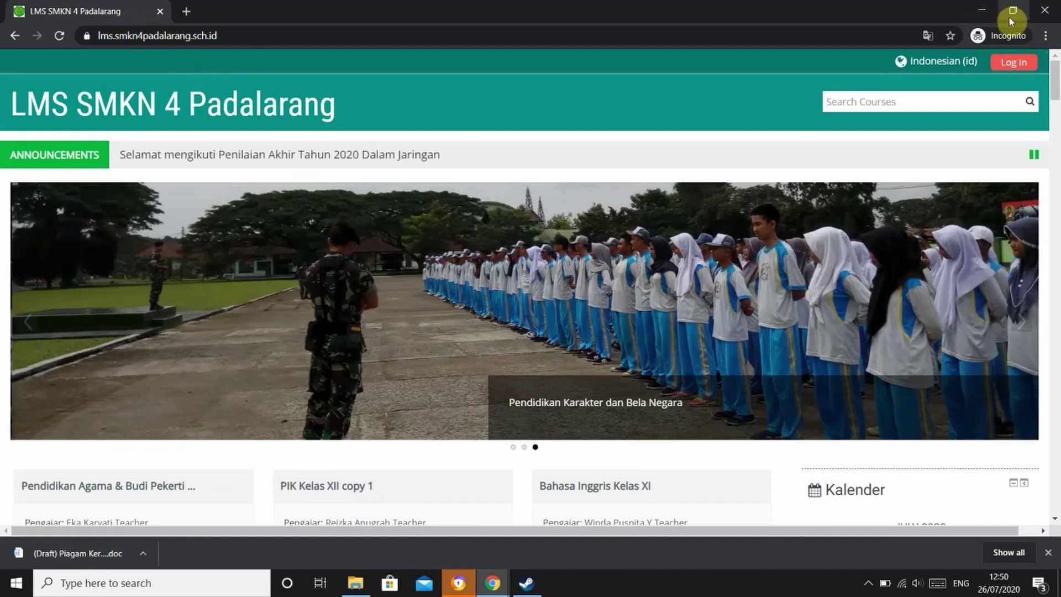
Show the LMS home page in the Galaxy S5 mobile preview of the browser's developer tools
click(1043, 37)
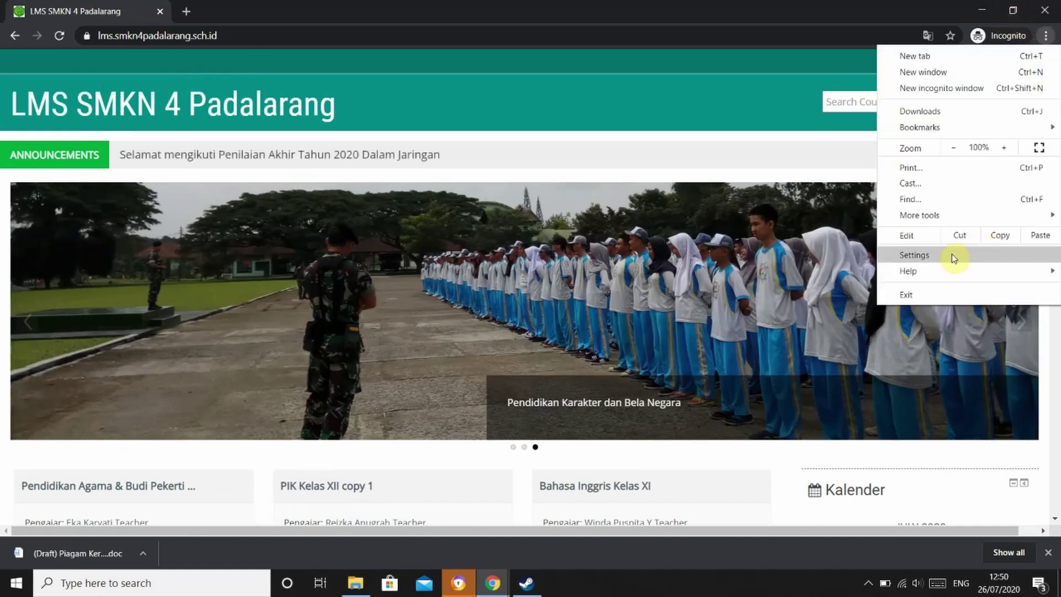
mouse_move(931, 215)
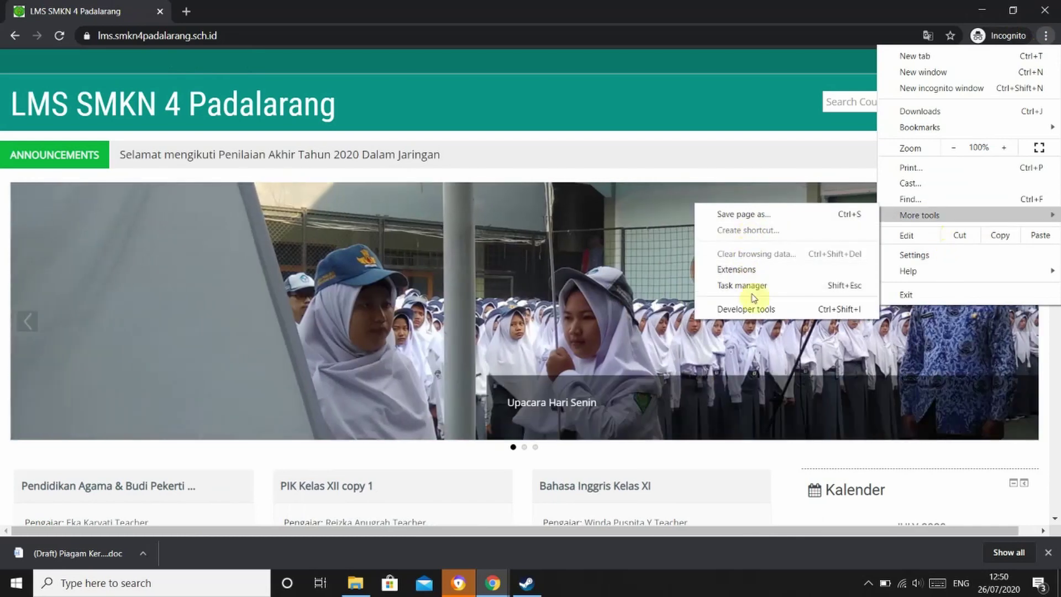
click(756, 307)
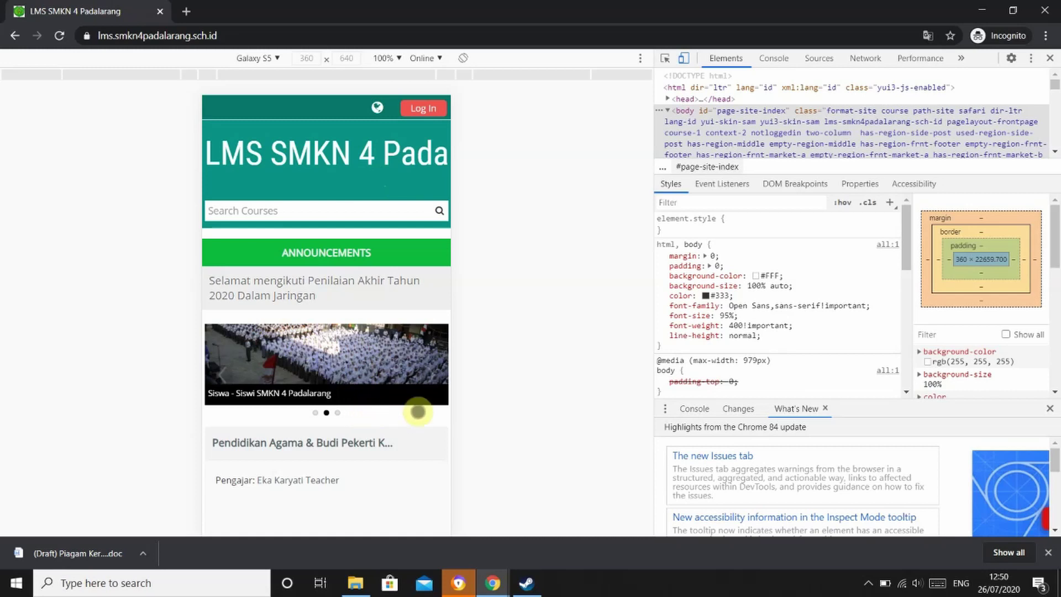
click(254, 441)
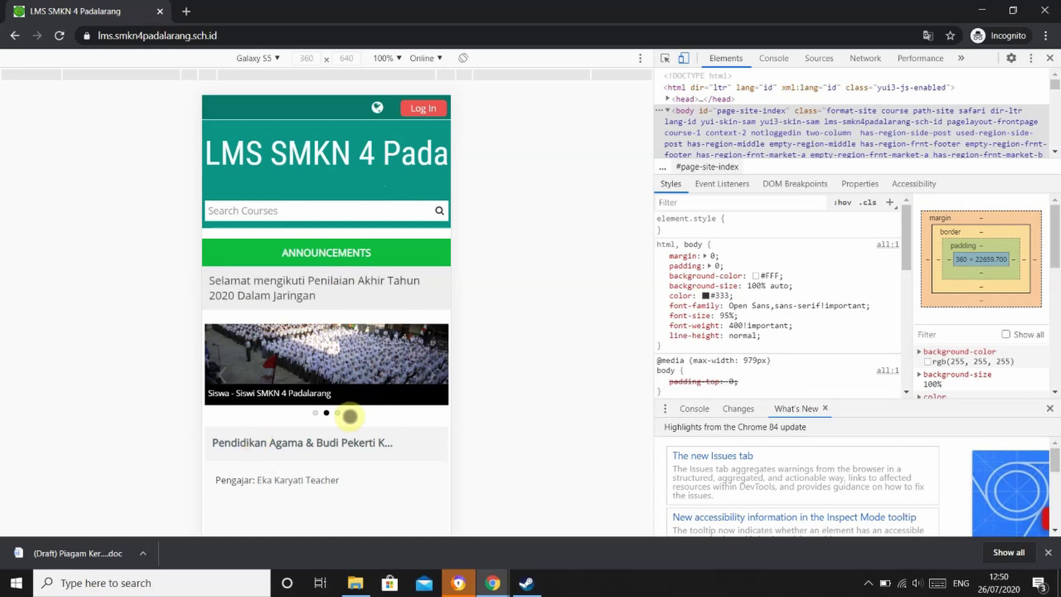
mouse_move(350, 416)
mouse_down()
mouse_move(355, 316)
mouse_move(367, 415)
mouse_up()
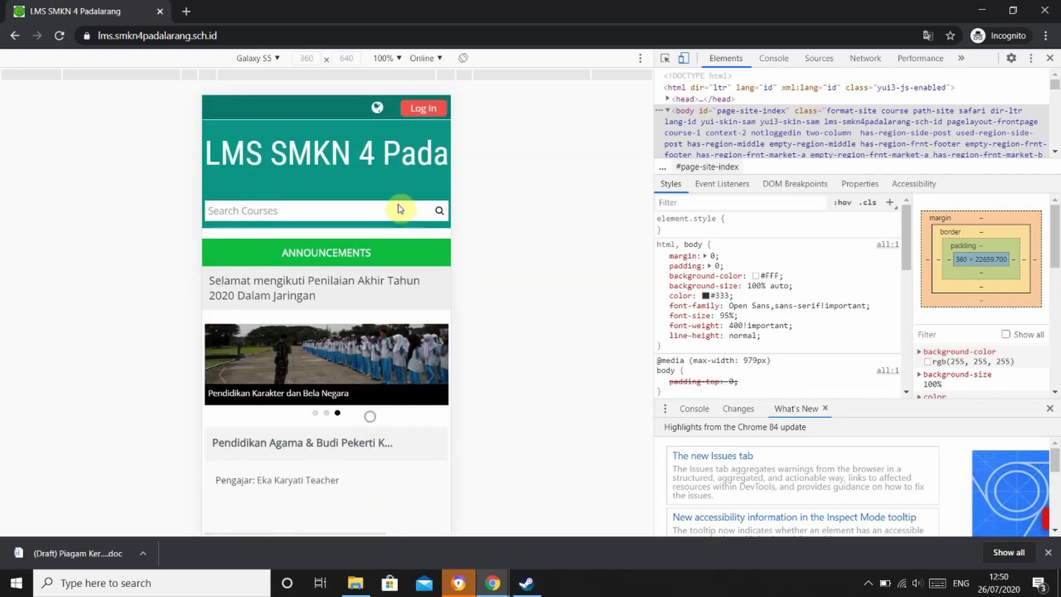
Log in to the LMS in the mobile preview with the student's username and account password
click(426, 108)
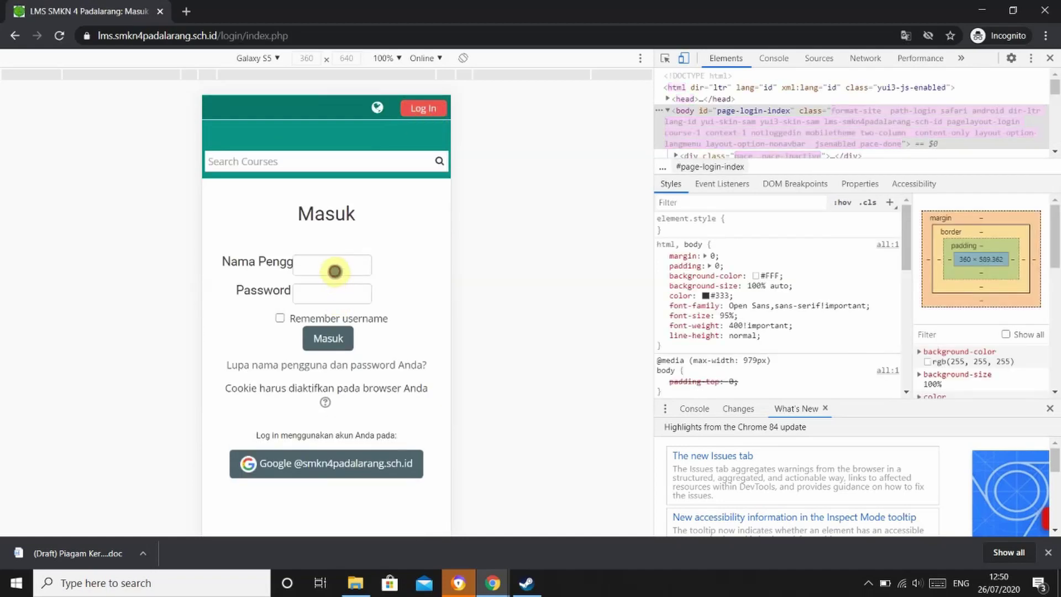
click(335, 271)
key(ctrl+v)
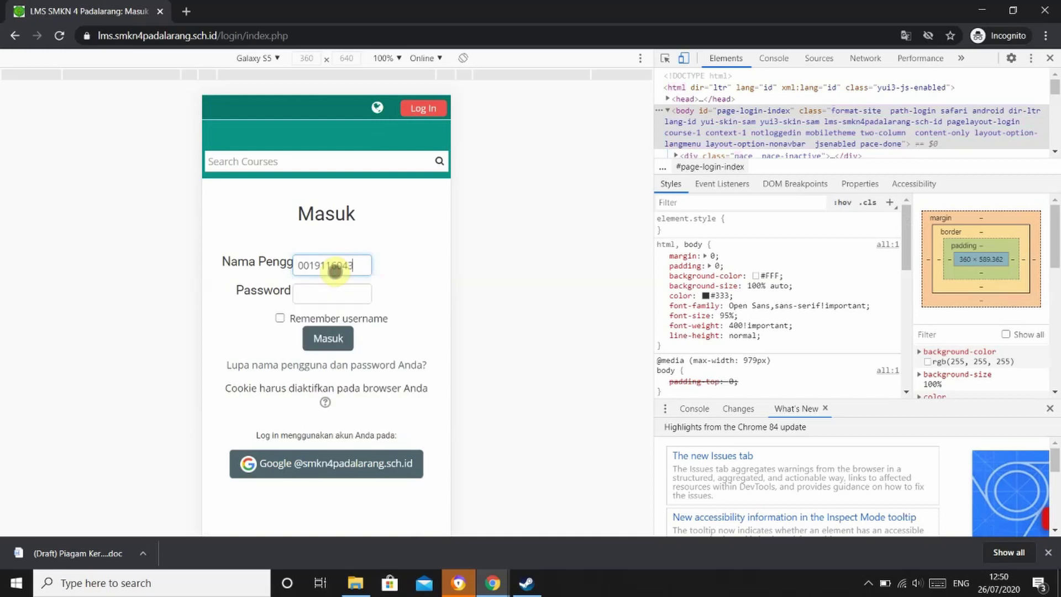
key(Tab)
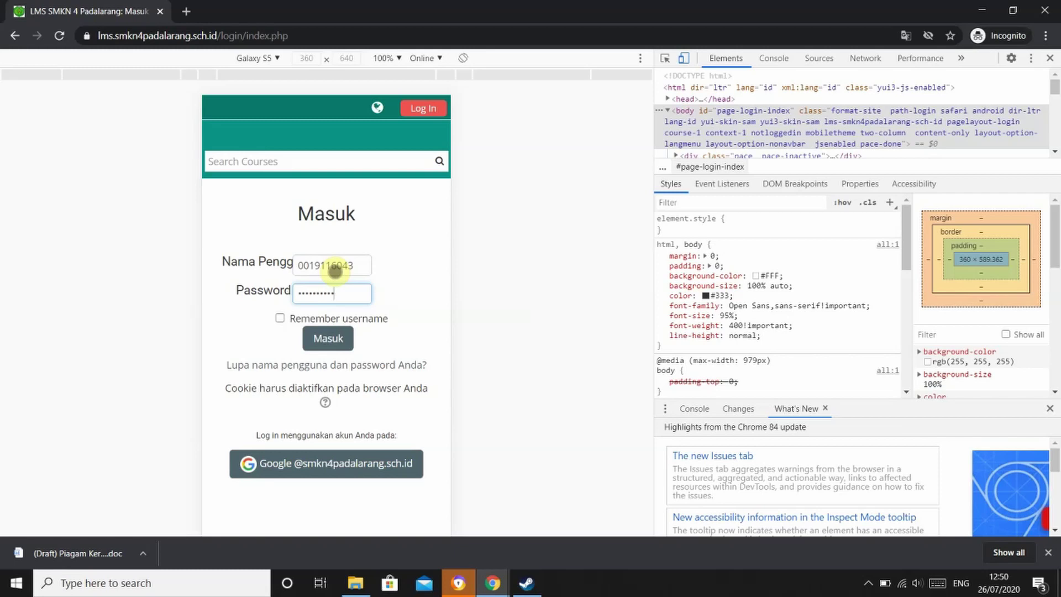
key(Return)
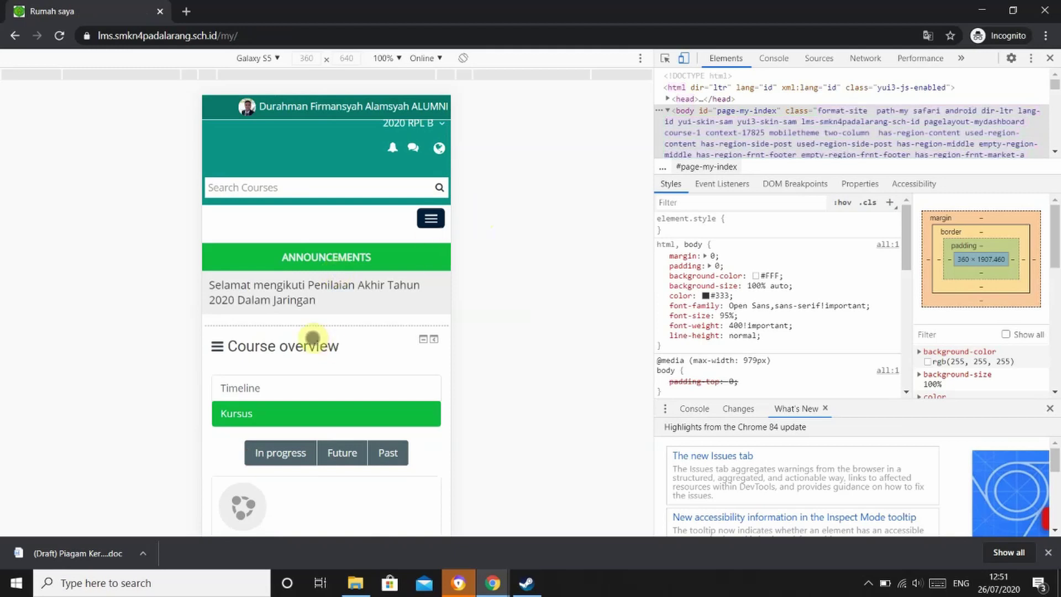
Open the account's Preferensi page in the mobile preview and point out the Ubah password option
click(420, 109)
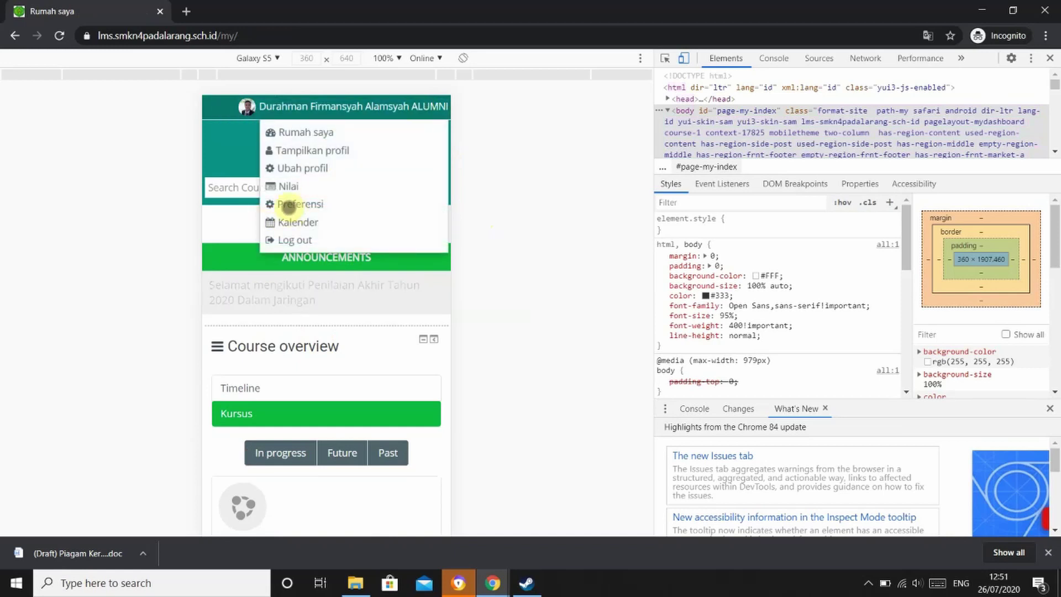
click(295, 206)
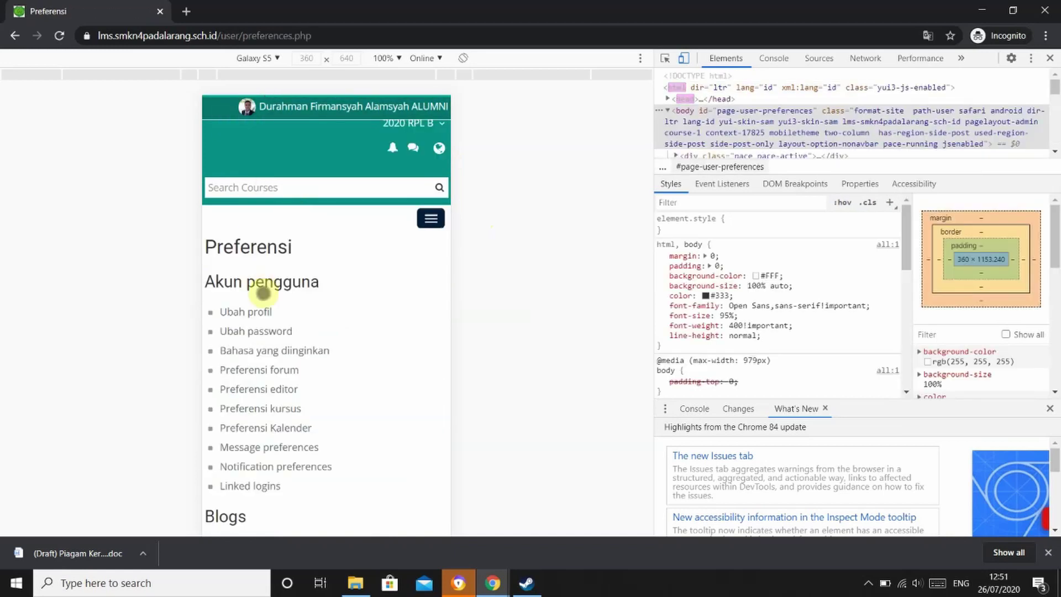
click(255, 332)
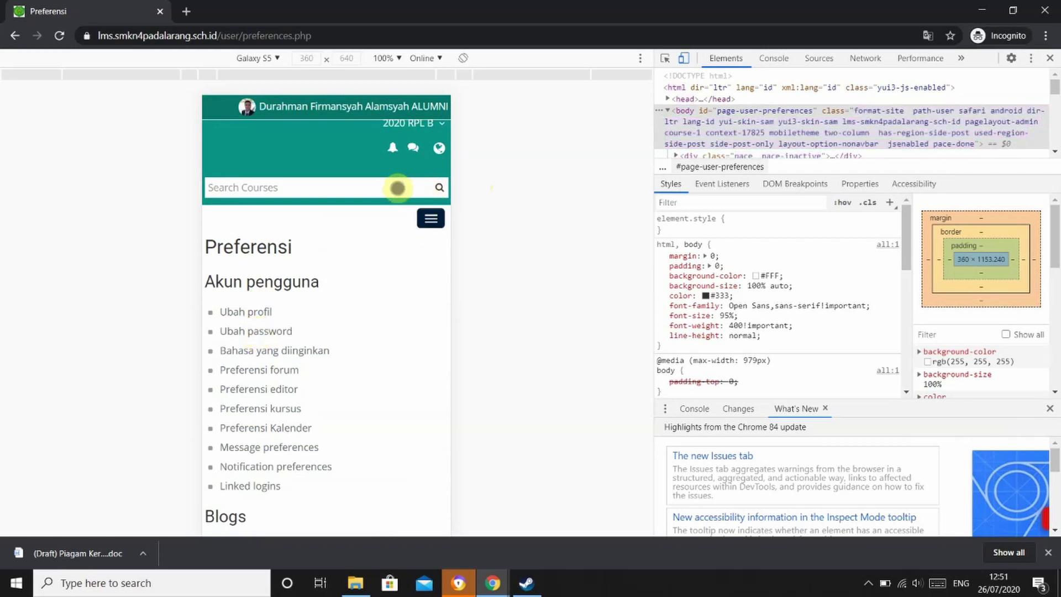
click(389, 197)
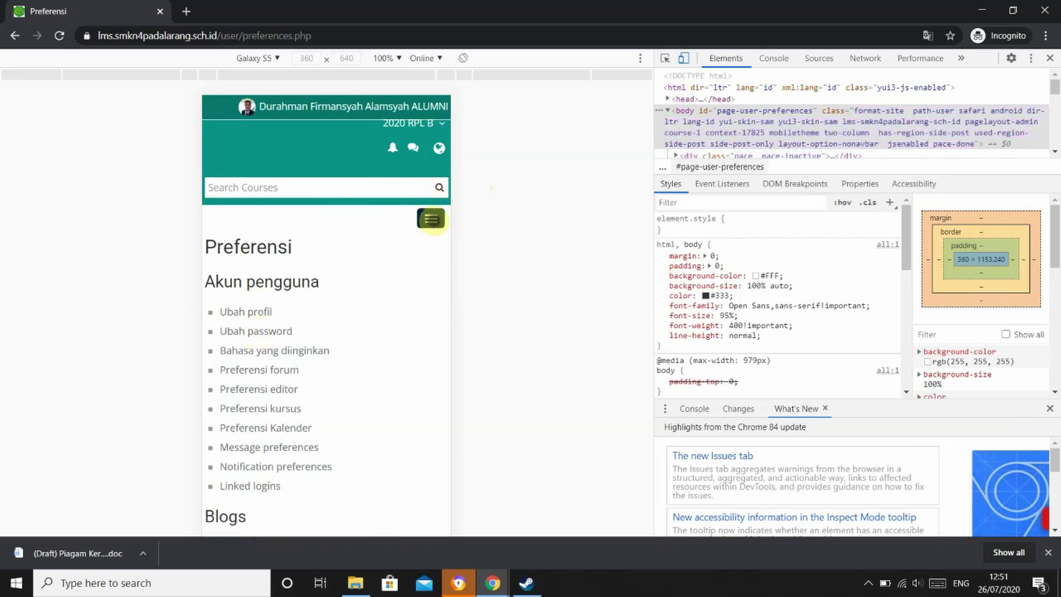
Expand the collapsed mobile site navigation and go to the Rumah saya dashboard
click(436, 223)
click(430, 220)
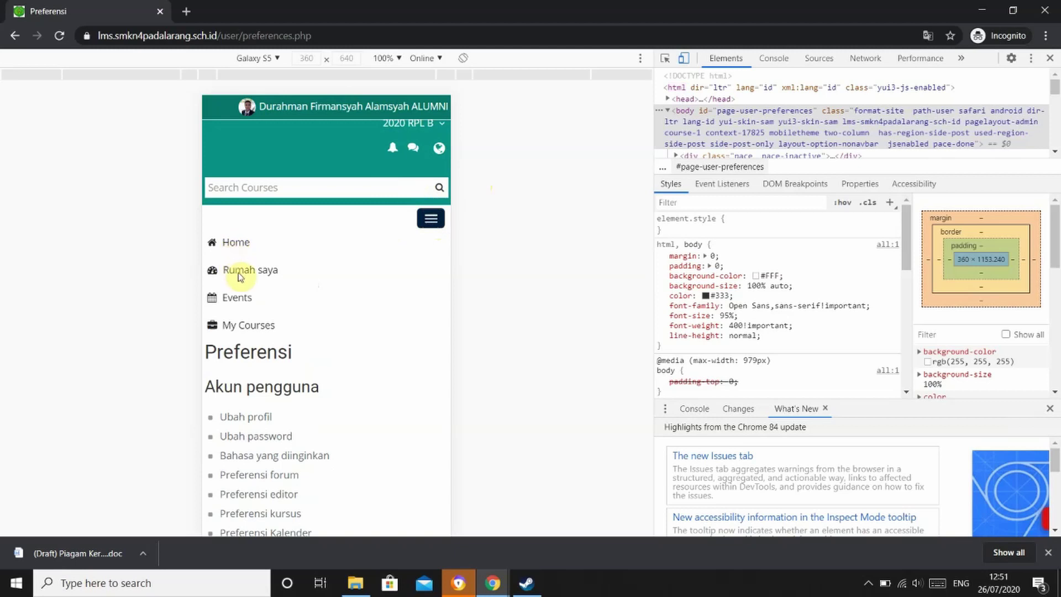
click(245, 279)
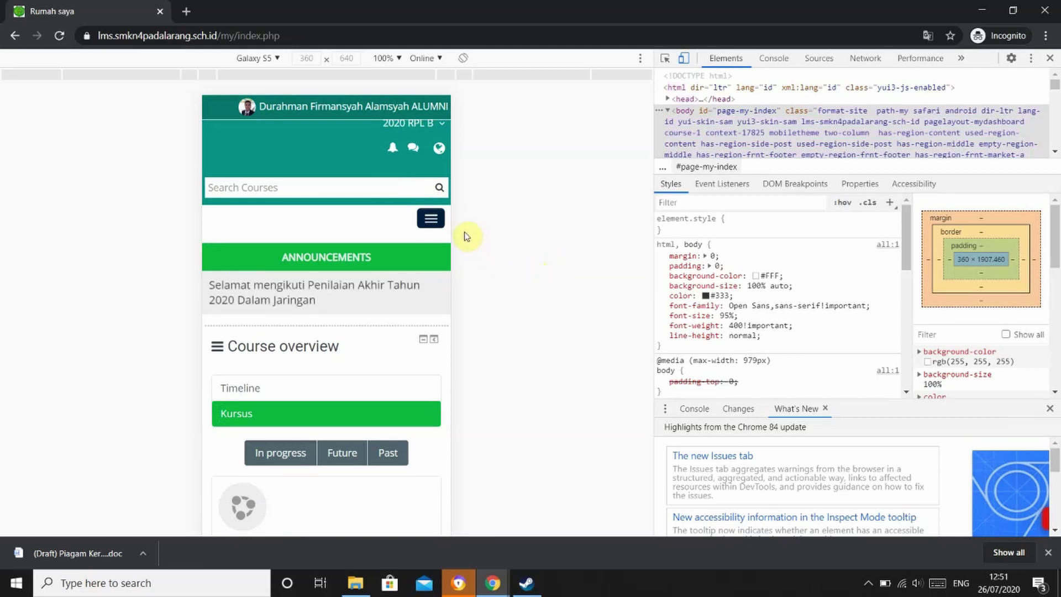
Expand the collapsed site navigation on the Rumah saya dashboard
click(401, 218)
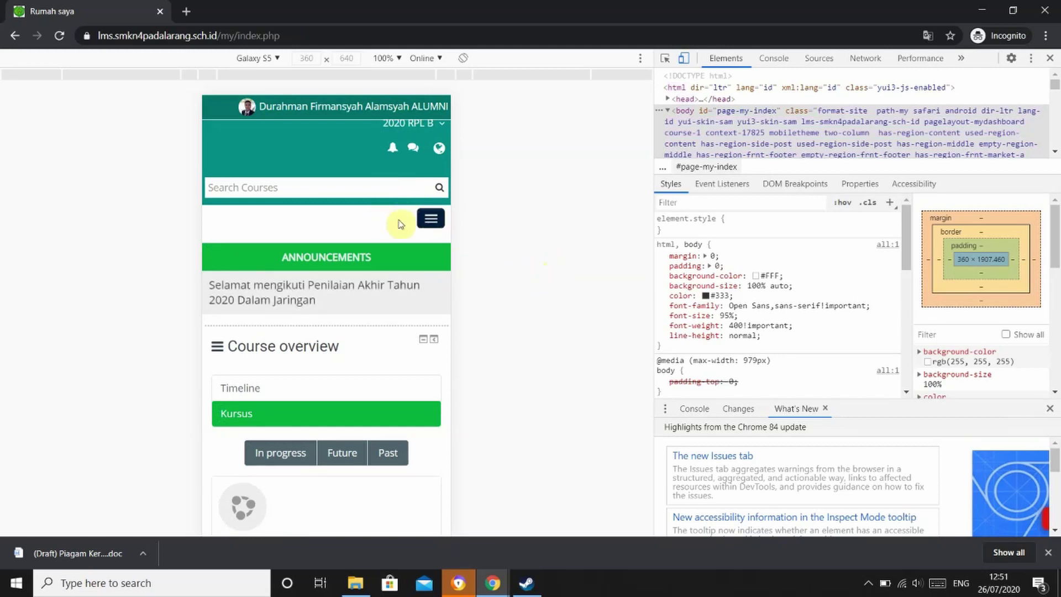
click(408, 217)
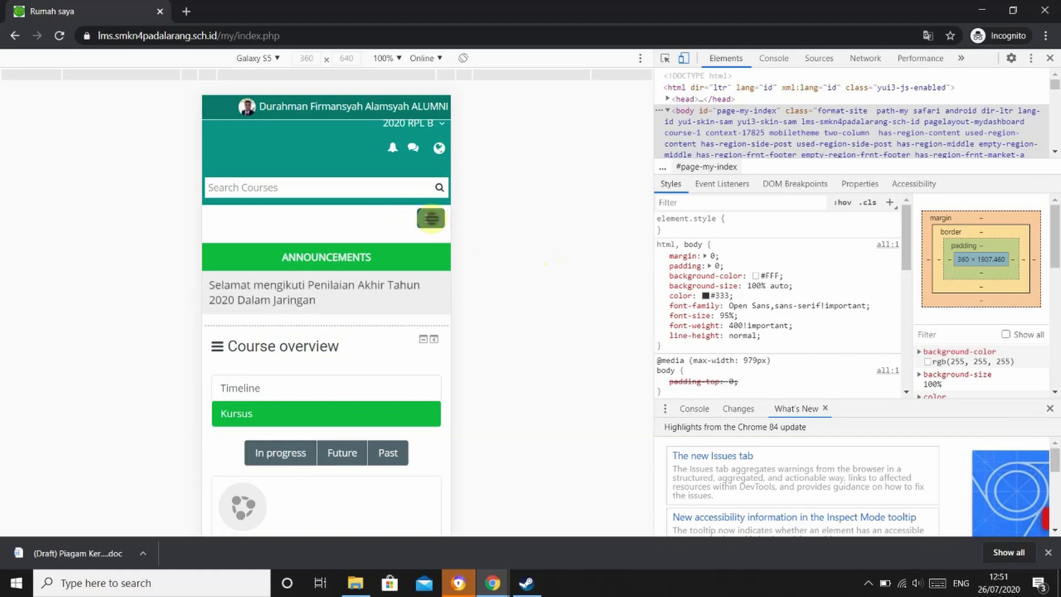